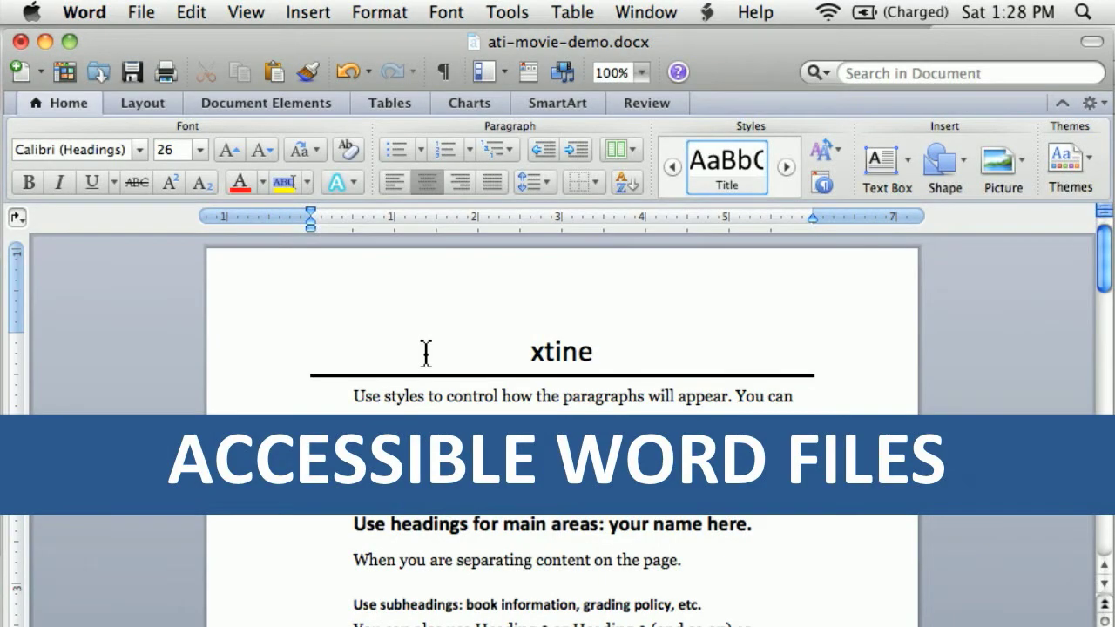
# Step: Replace the remaining title text with "Faculty Development Center" and remove the blank line after it
pyautogui.press('BackSpace')
pyautogui.press('BackSpace')
pyautogui.press('BackSpace')
pyautogui.press('BackSpace')
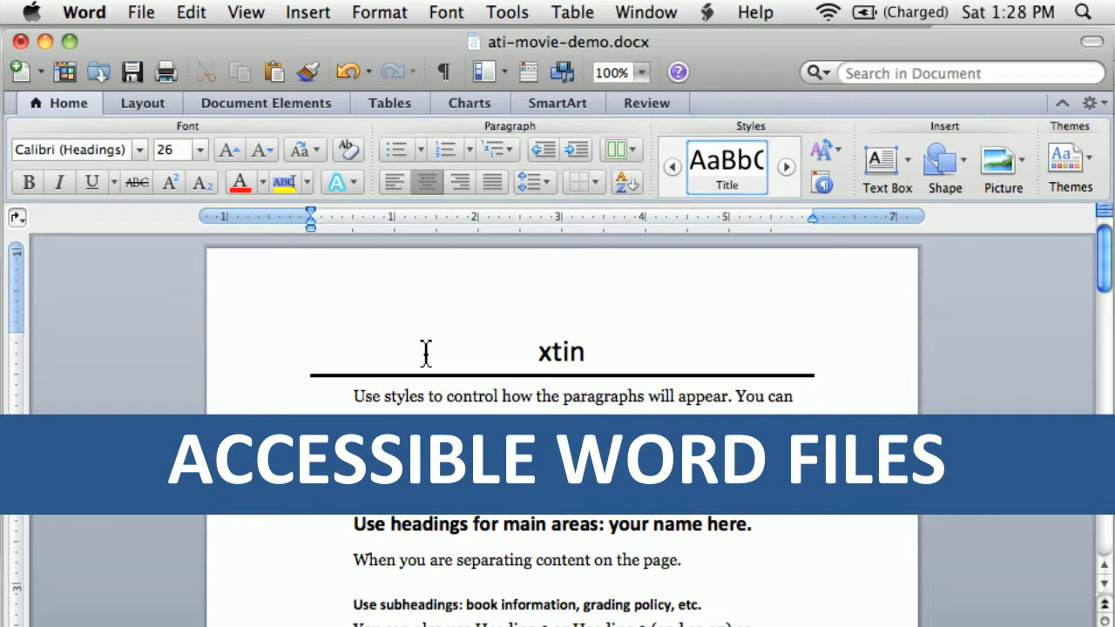
pyautogui.press('super+z')
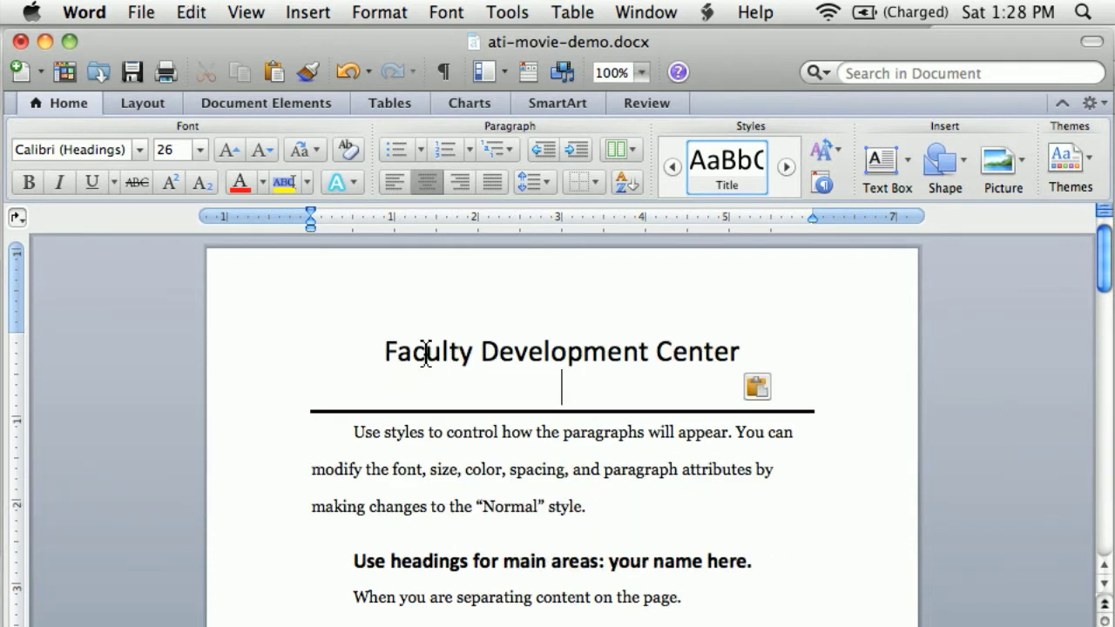
pyautogui.press('BackSpace')
pyautogui.press('BackSpace')
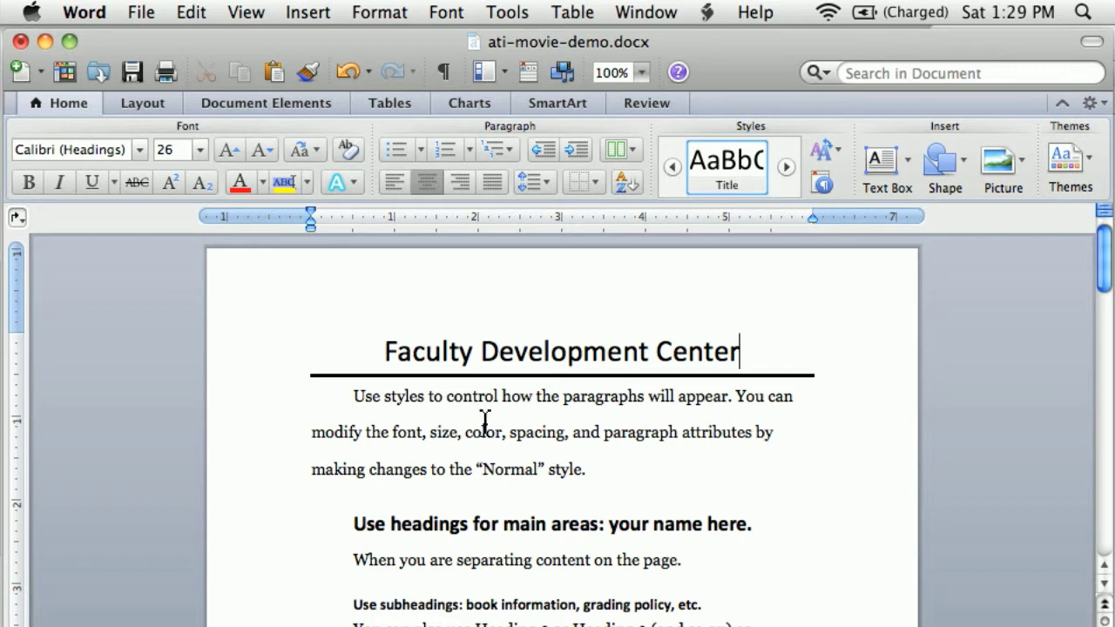
# Step: Delete the words "Faculty Development" from the document title
pyautogui.click(536, 403)
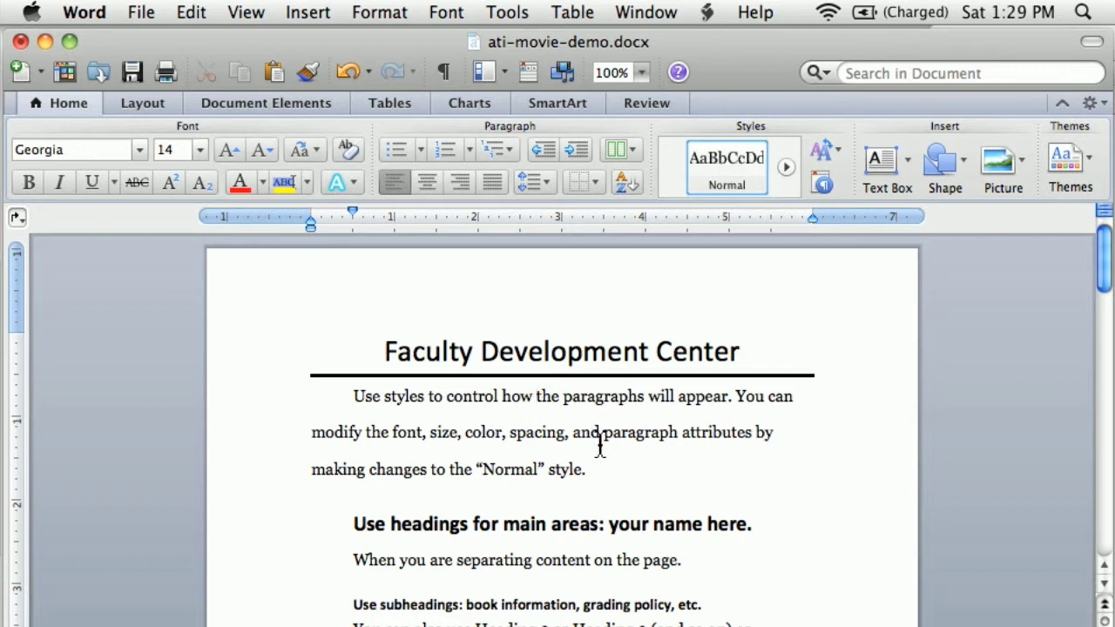
pyautogui.doubleClick(583, 352)
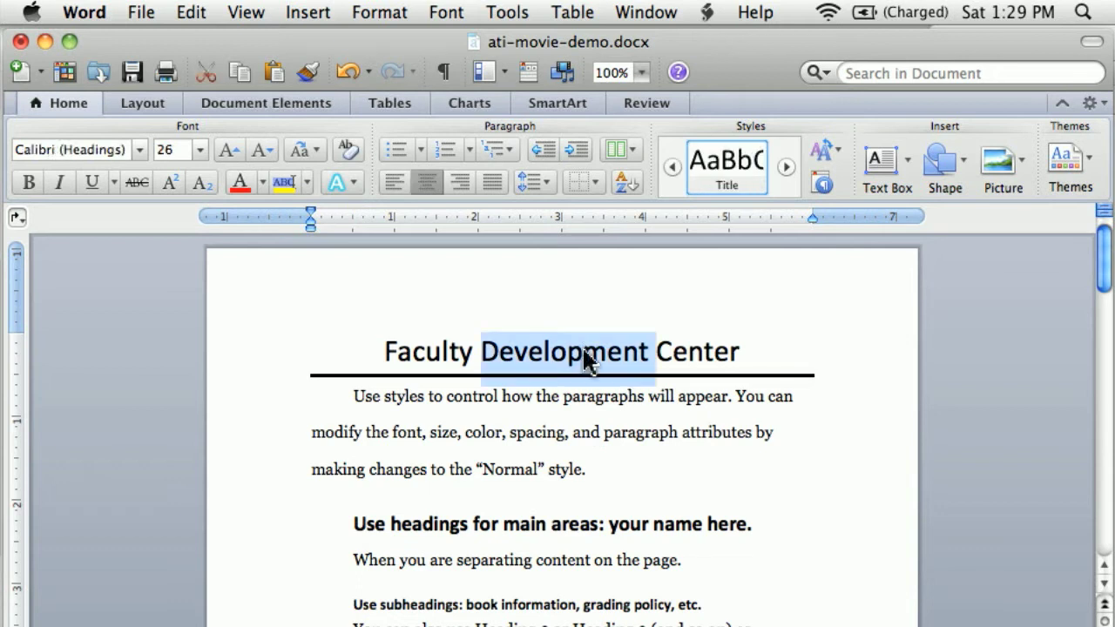
pyautogui.press('BackSpace')
pyautogui.press('BackSpace')
pyautogui.press('BackSpace')
pyautogui.press('BackSpace')
pyautogui.press('BackSpace')
pyautogui.press('BackSpace')
pyautogui.press('BackSpace')
pyautogui.press('BackSpace')
pyautogui.press('BackSpace')
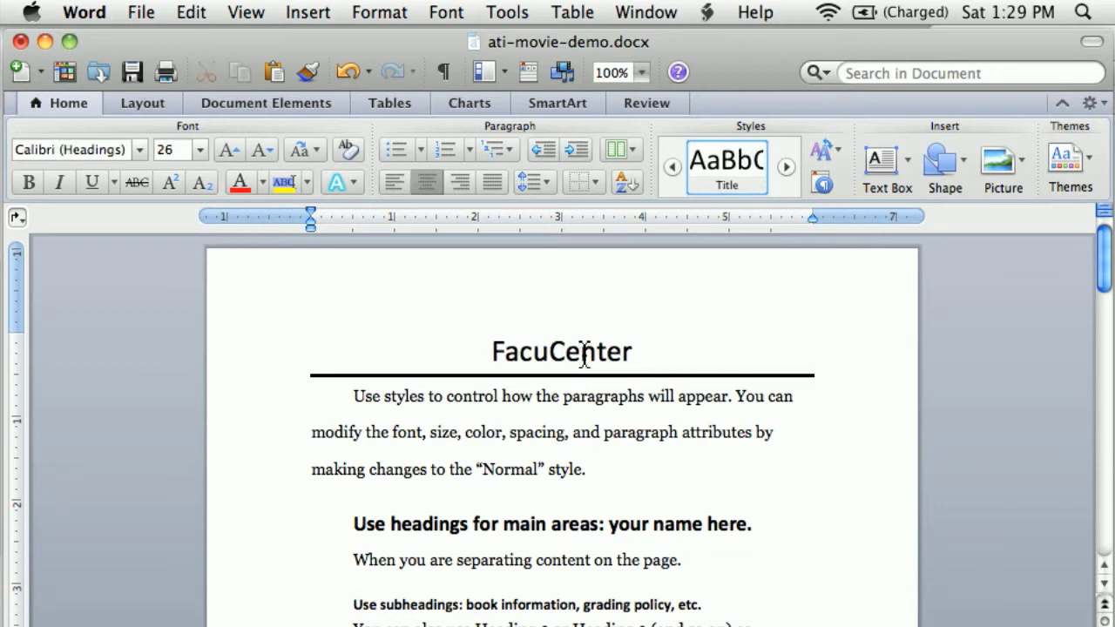
# Step: Replace the remaining title word "Center" with "Course Syllabus"
pyautogui.press('Right')
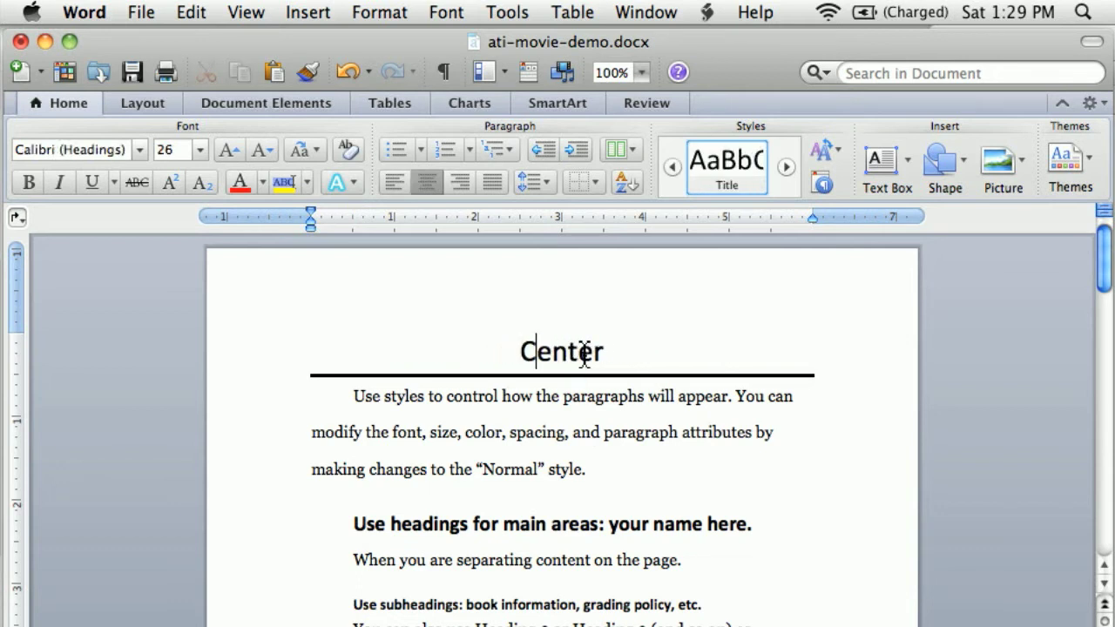
pyautogui.hotkey('shift', 'Right')
pyautogui.hotkey('shift', 'Right')
pyautogui.hotkey('shift', 'Right')
pyautogui.hotkey('shift', 'Right')
pyautogui.hotkey('shift', 'Right')
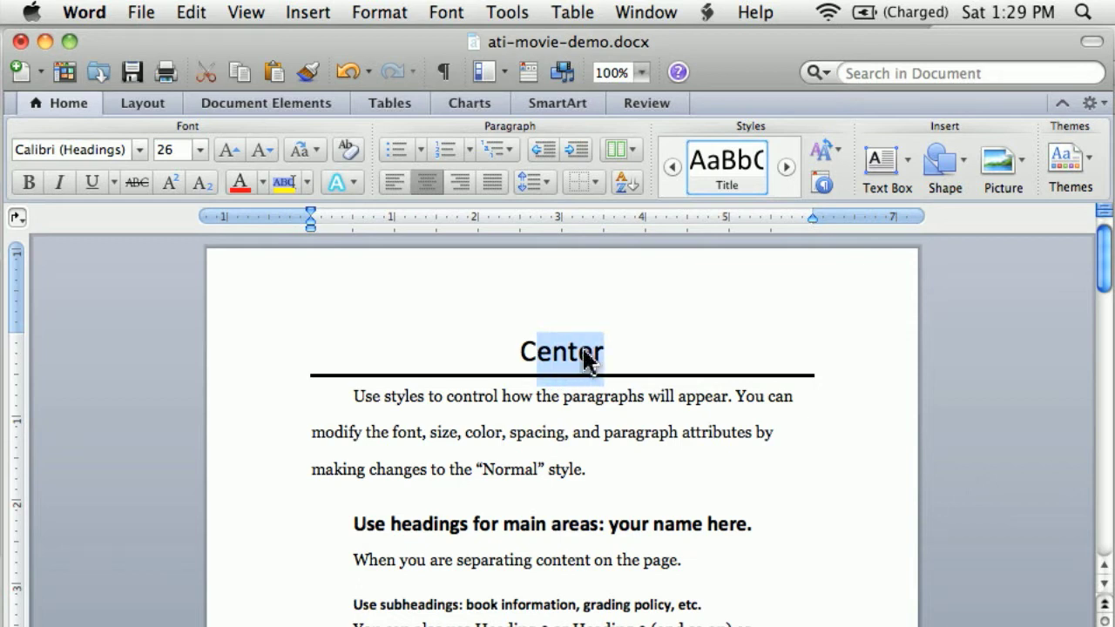
pyautogui.write('ourse')
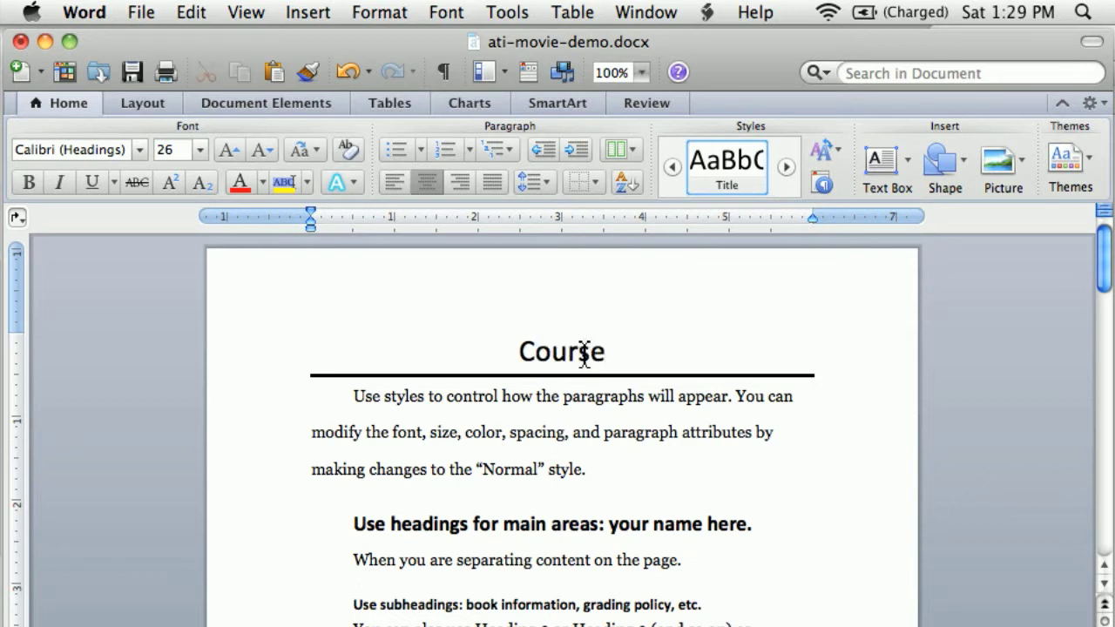
pyautogui.write(' Syllabus')
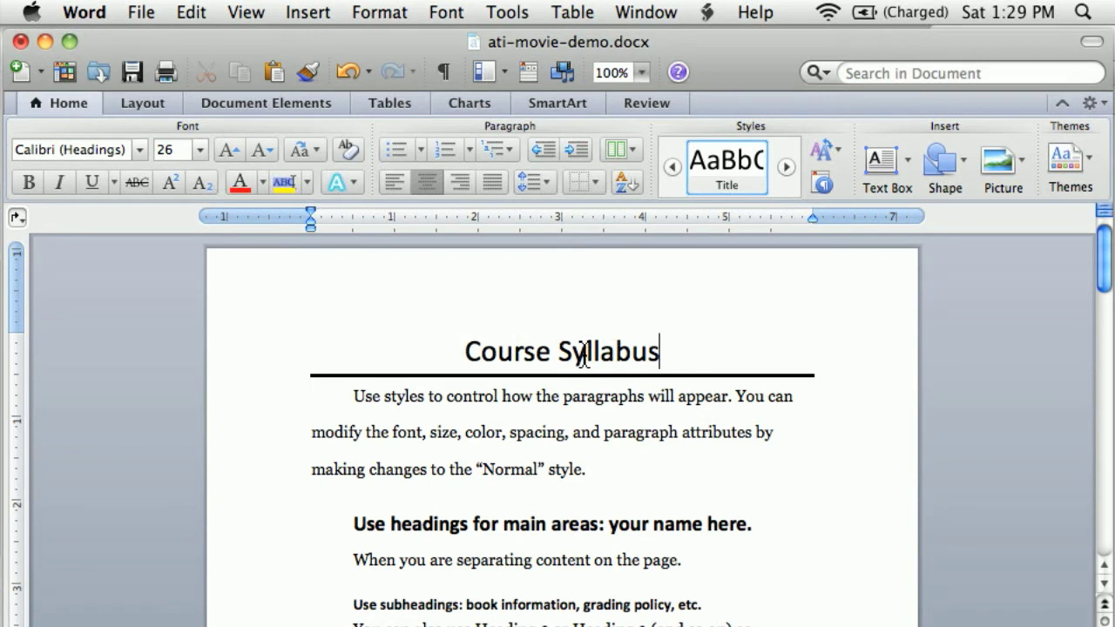
pyautogui.click(649, 433)
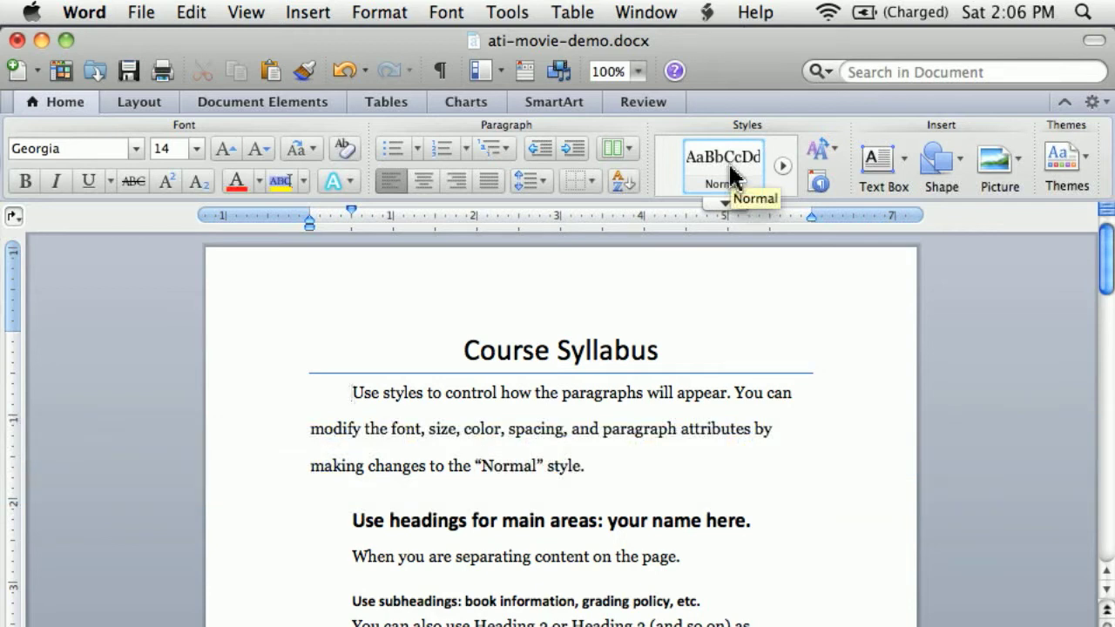
# Step: Browse the available quick styles from Normal to Heading 2 and back
pyautogui.click(781, 165)
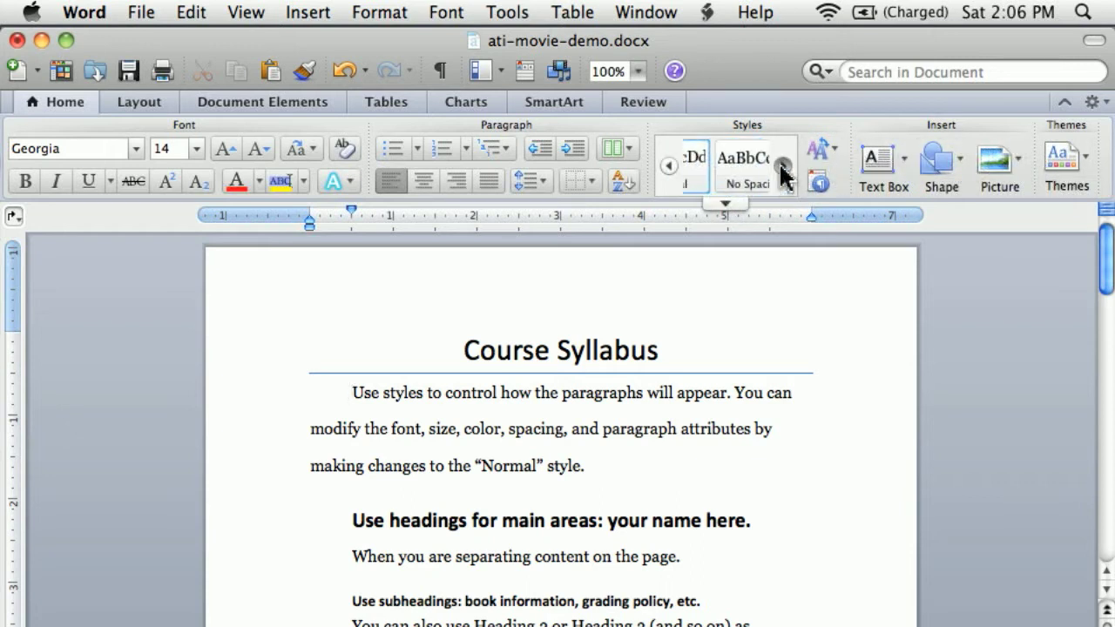
pyautogui.click(781, 165)
pyautogui.click(781, 166)
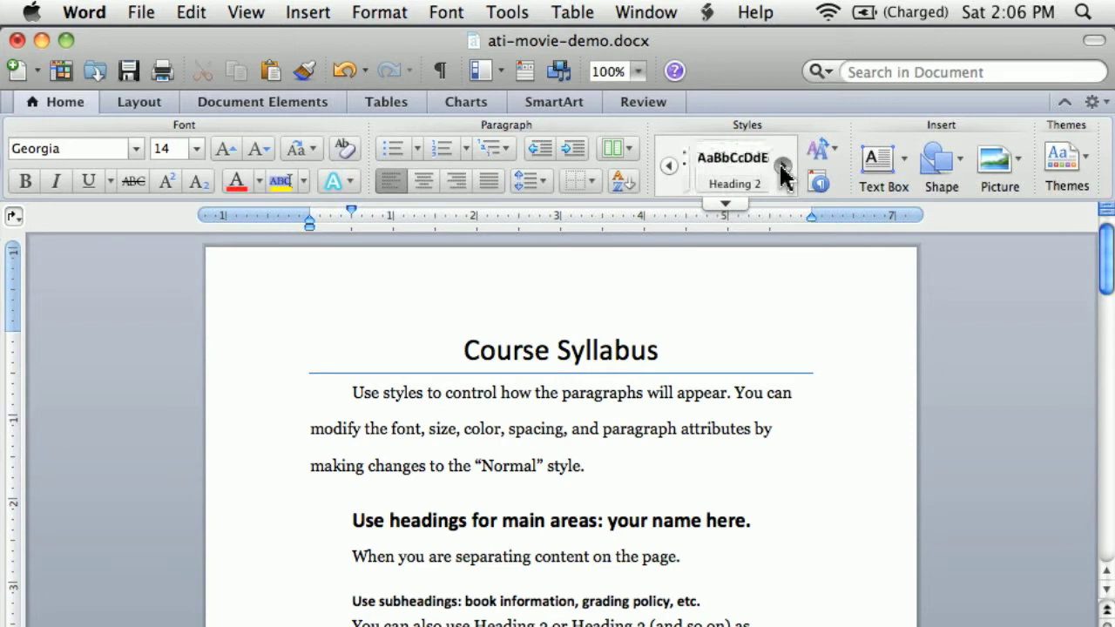
pyautogui.click(668, 167)
pyautogui.click(668, 166)
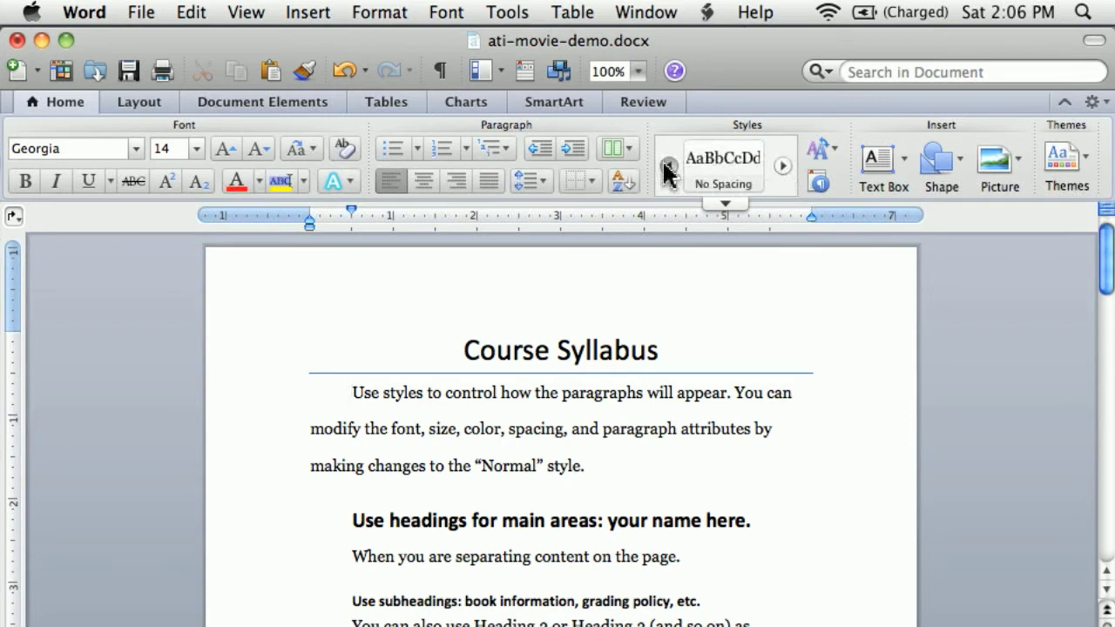
pyautogui.click(668, 166)
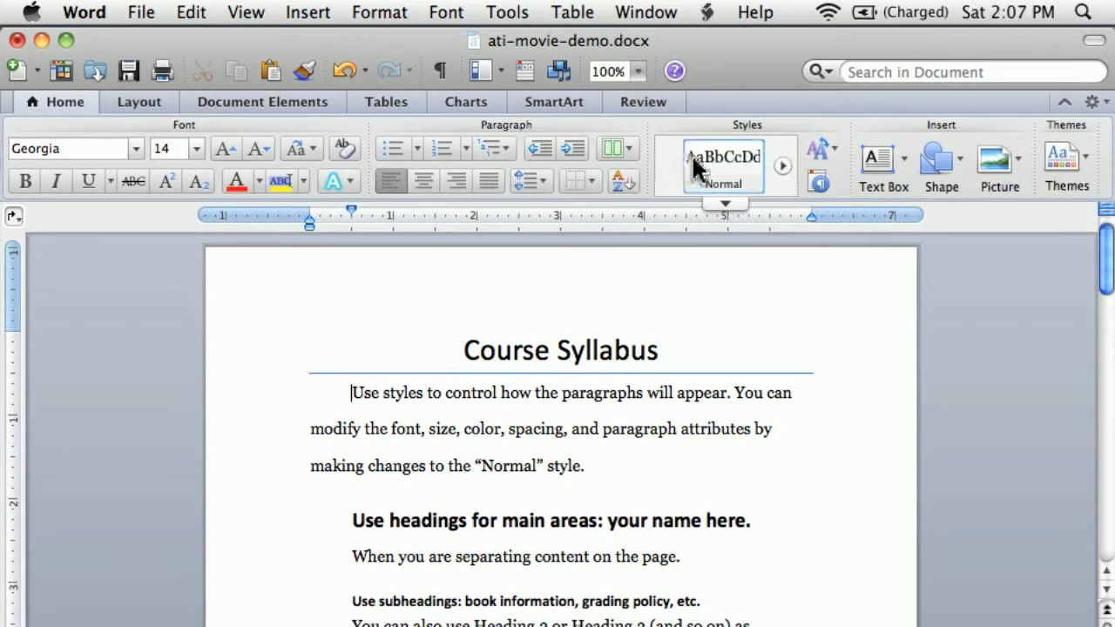
pyautogui.click(781, 165)
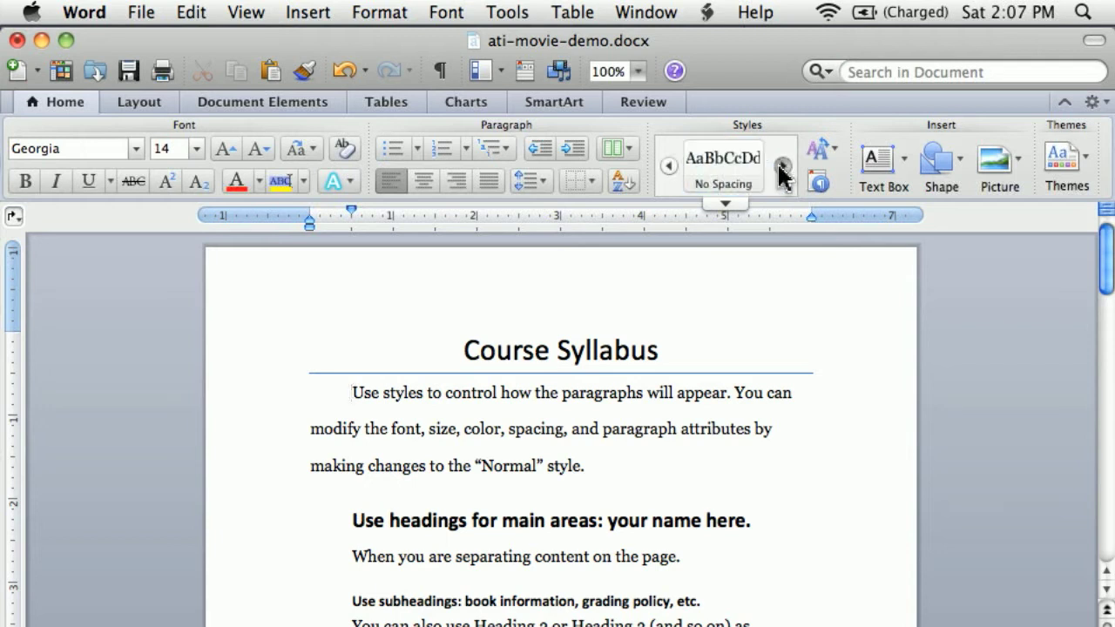
pyautogui.click(667, 167)
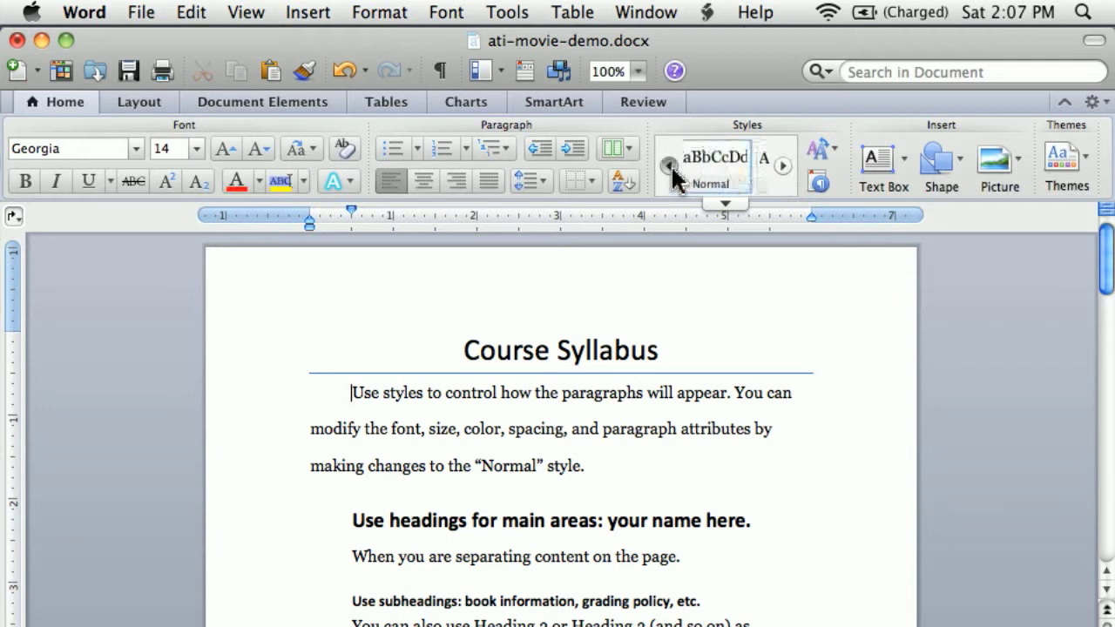
# Step: Check which styles are applied to the body paragraph, the title, the main heading and the subheading
pyautogui.click(598, 428)
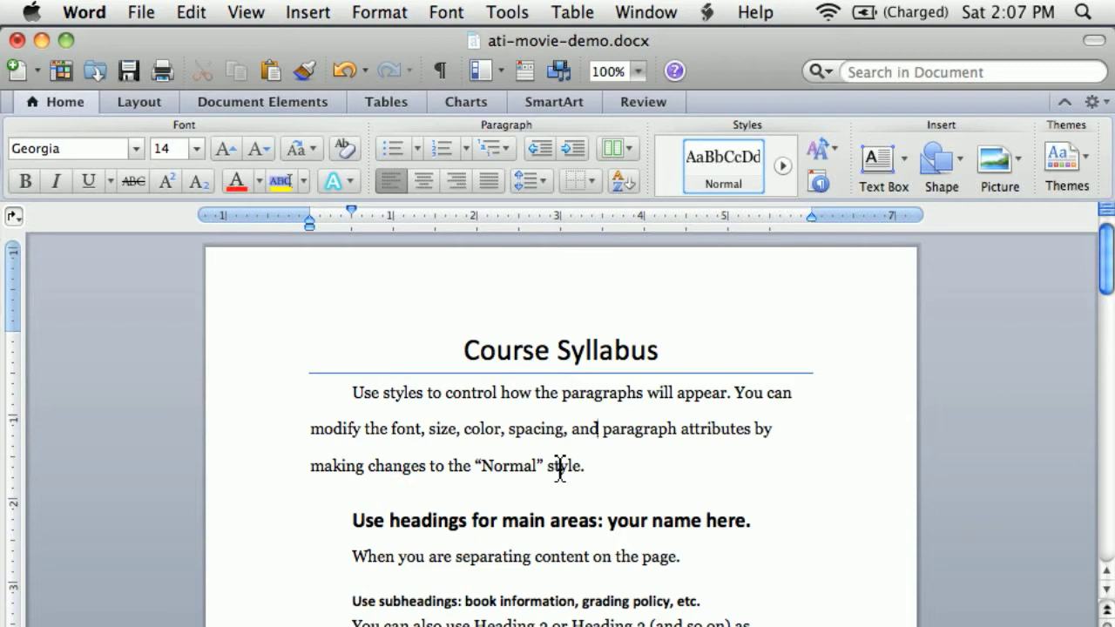
pyautogui.click(593, 351)
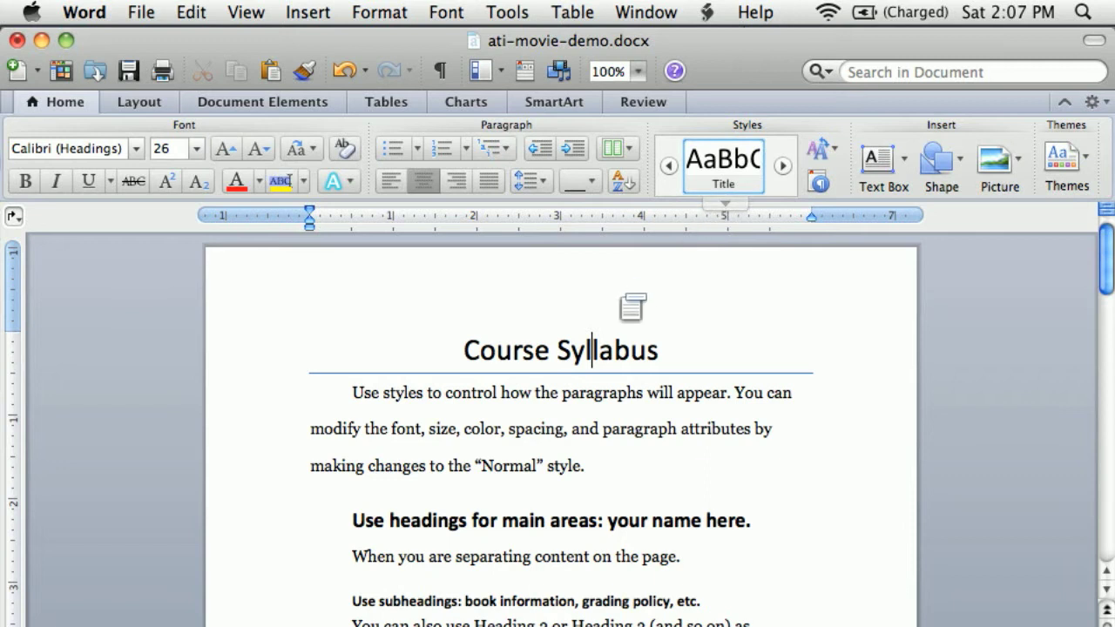
pyautogui.click(544, 521)
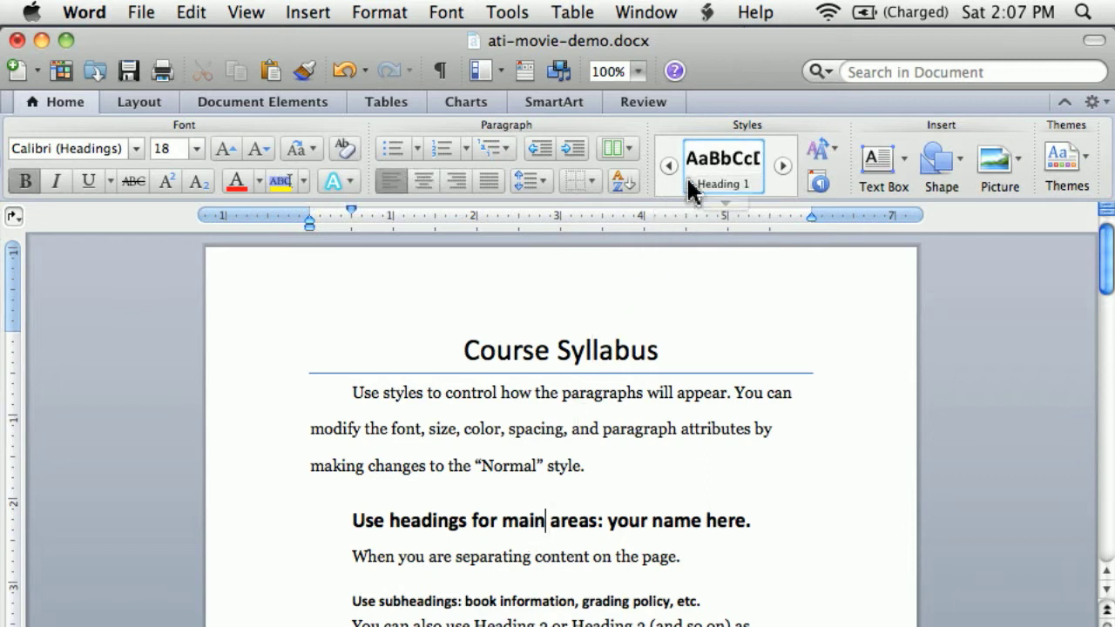
pyautogui.click(567, 601)
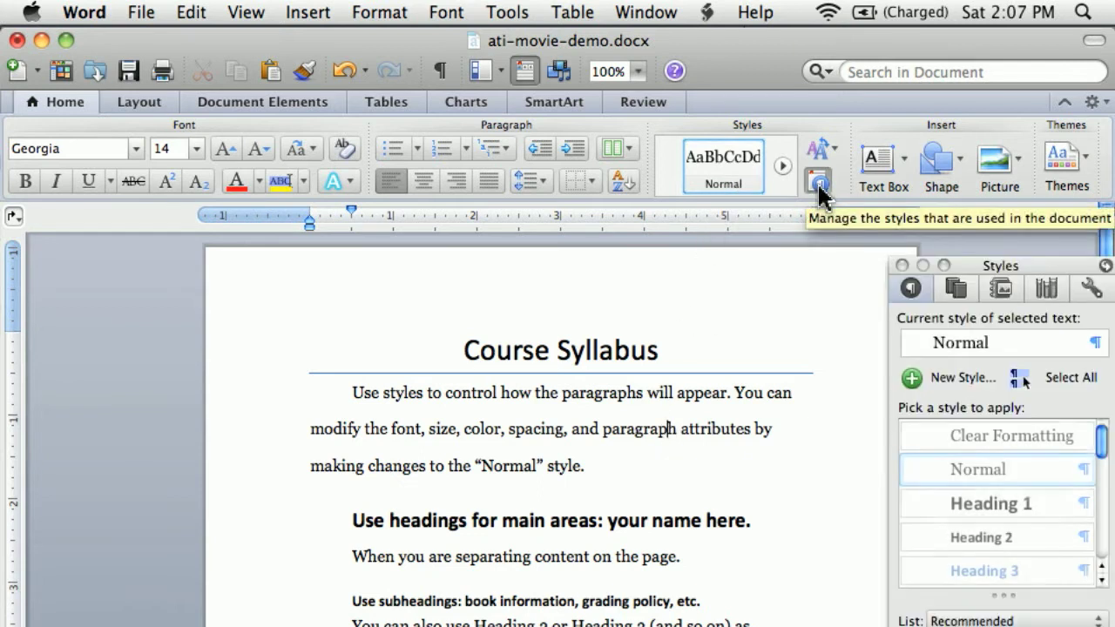
# Step: Show the document's style manager, move it clear of the ribbon and open the Title style for modification
pyautogui.click(818, 185)
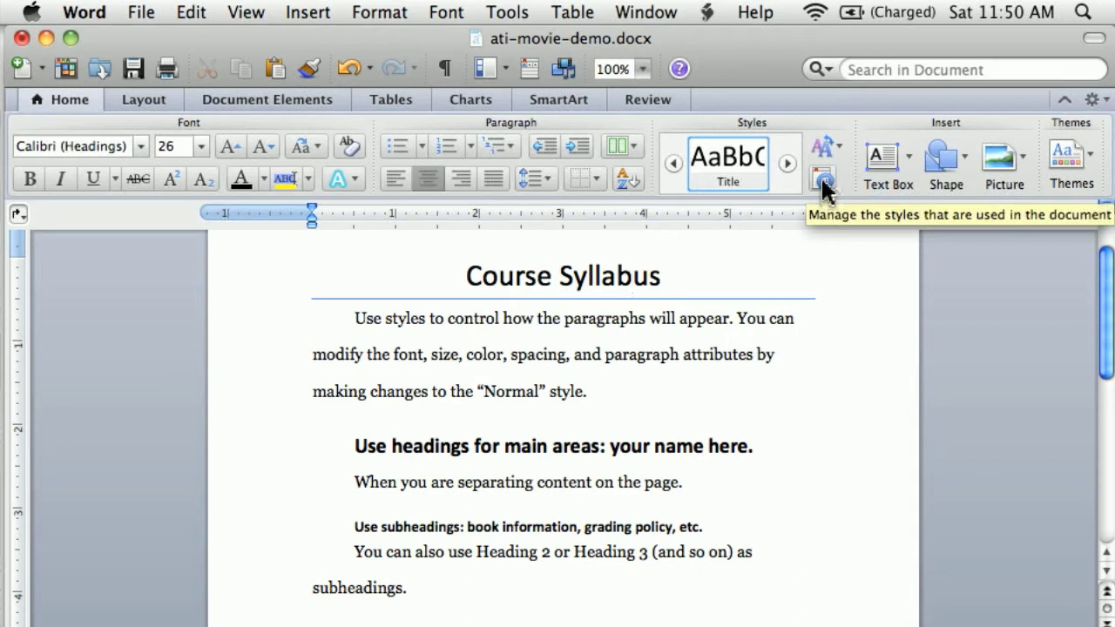
pyautogui.click(823, 181)
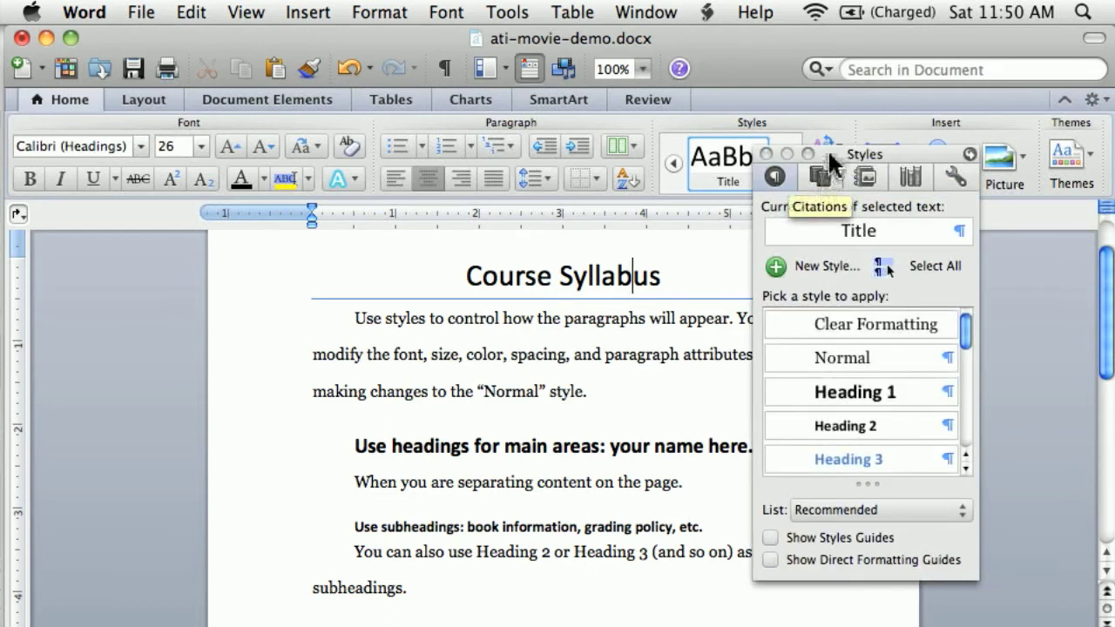
pyautogui.moveTo(830, 154); pyautogui.dragTo(870, 184)
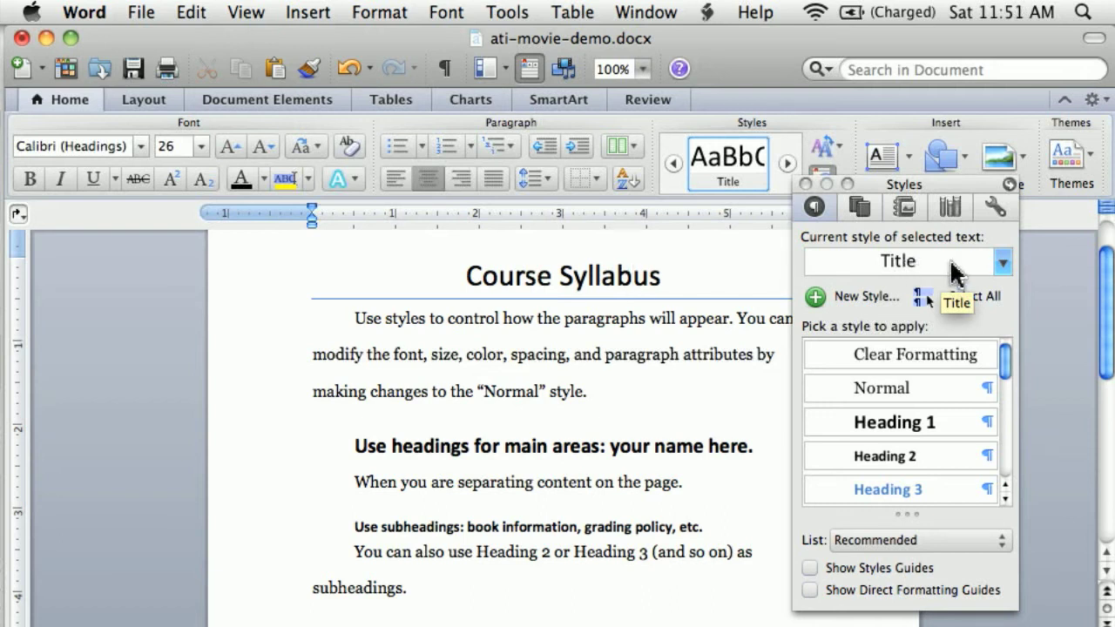
pyautogui.click(1003, 266)
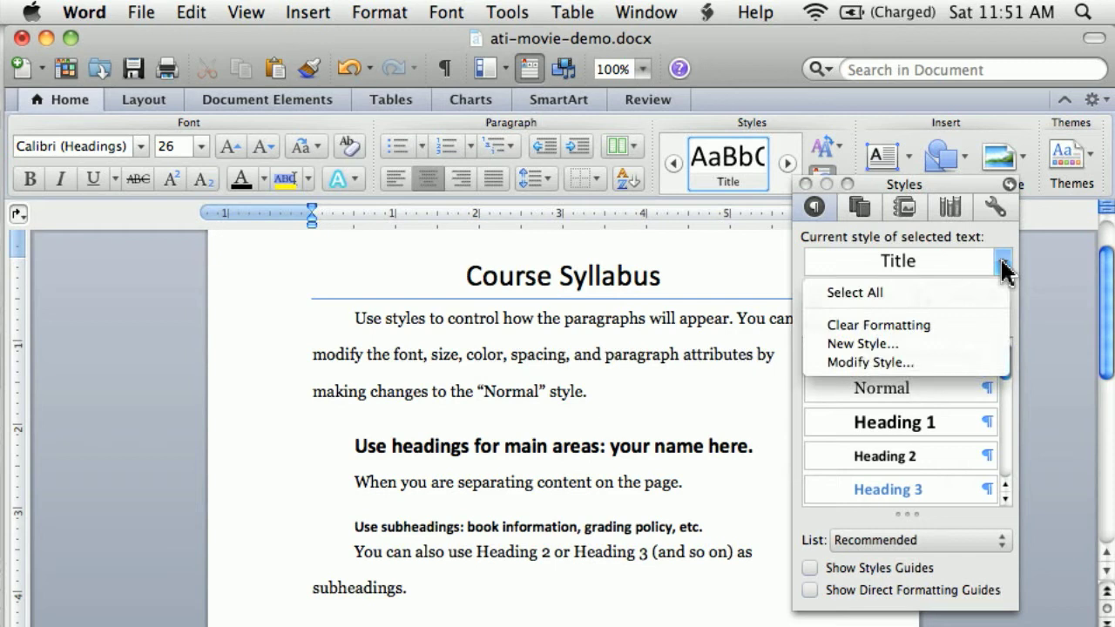
pyautogui.click(944, 370)
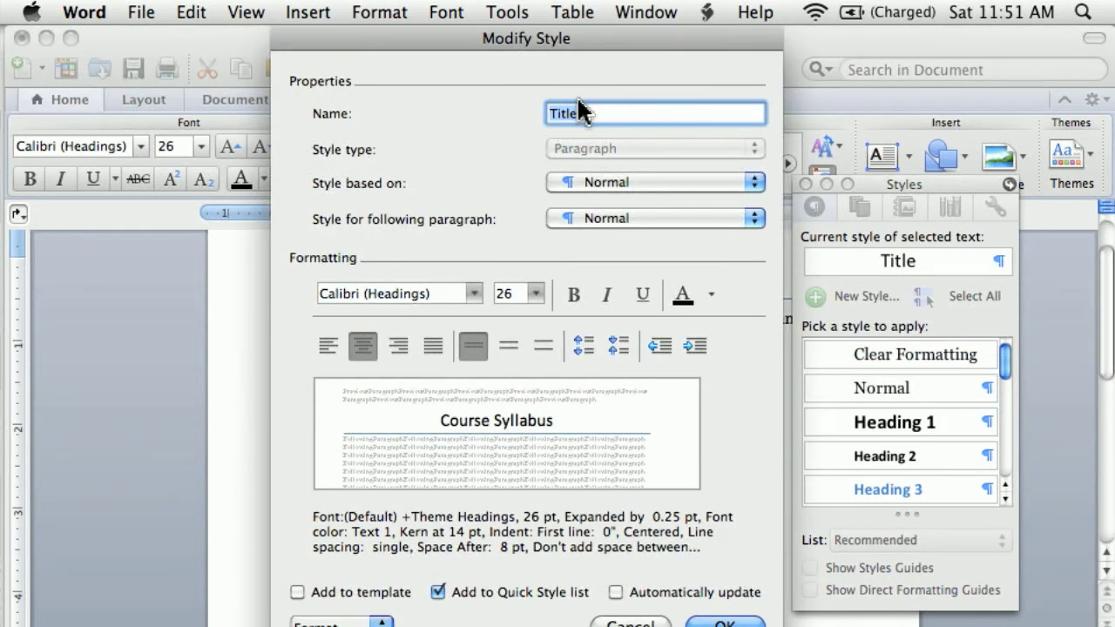
# Step: Review the Title style's font and size settings and set its font color to the black theme color
pyautogui.click(444, 296)
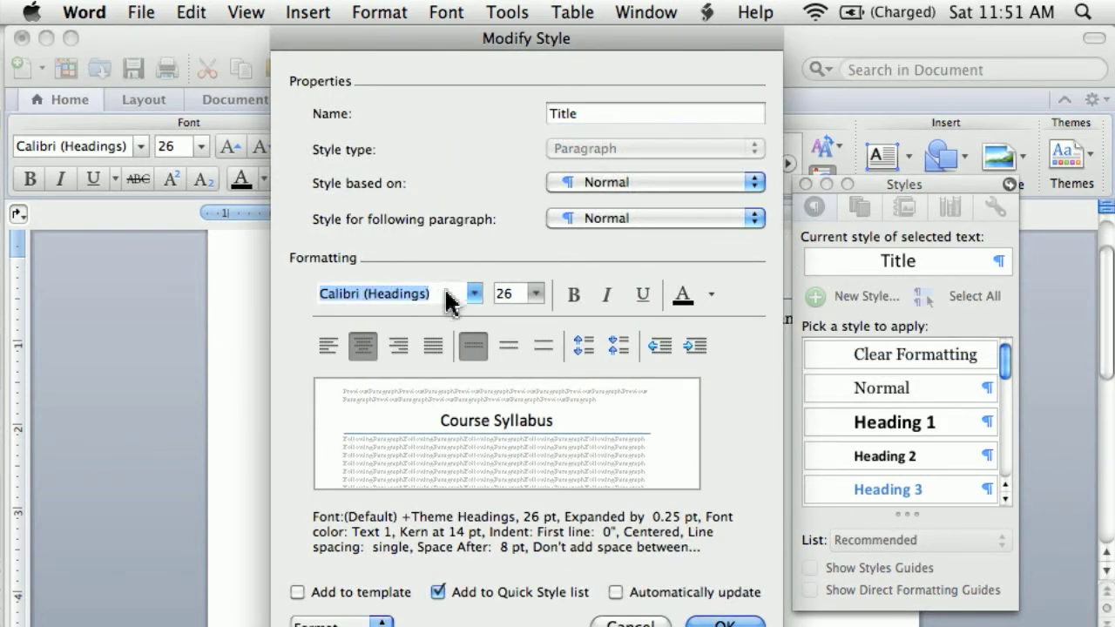
pyautogui.click(514, 288)
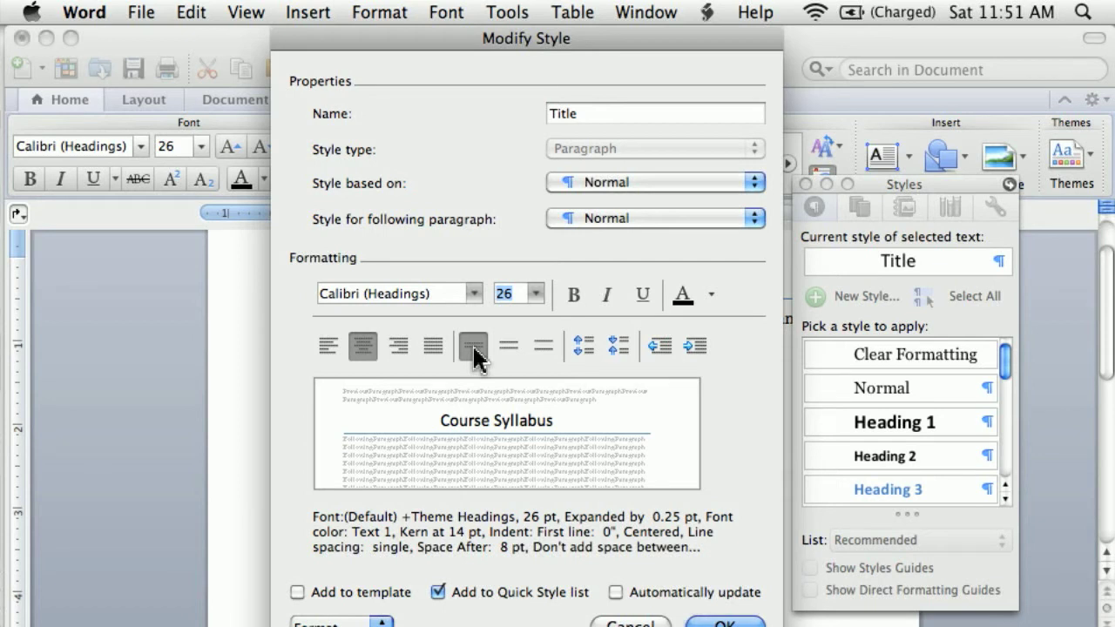
pyautogui.click(712, 296)
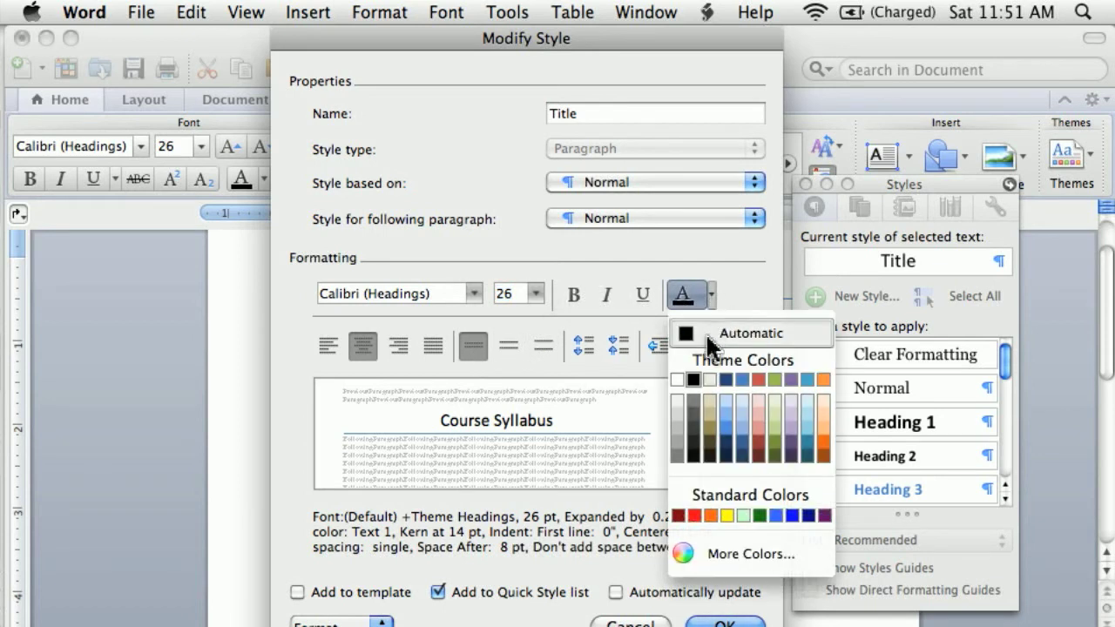
pyautogui.click(693, 380)
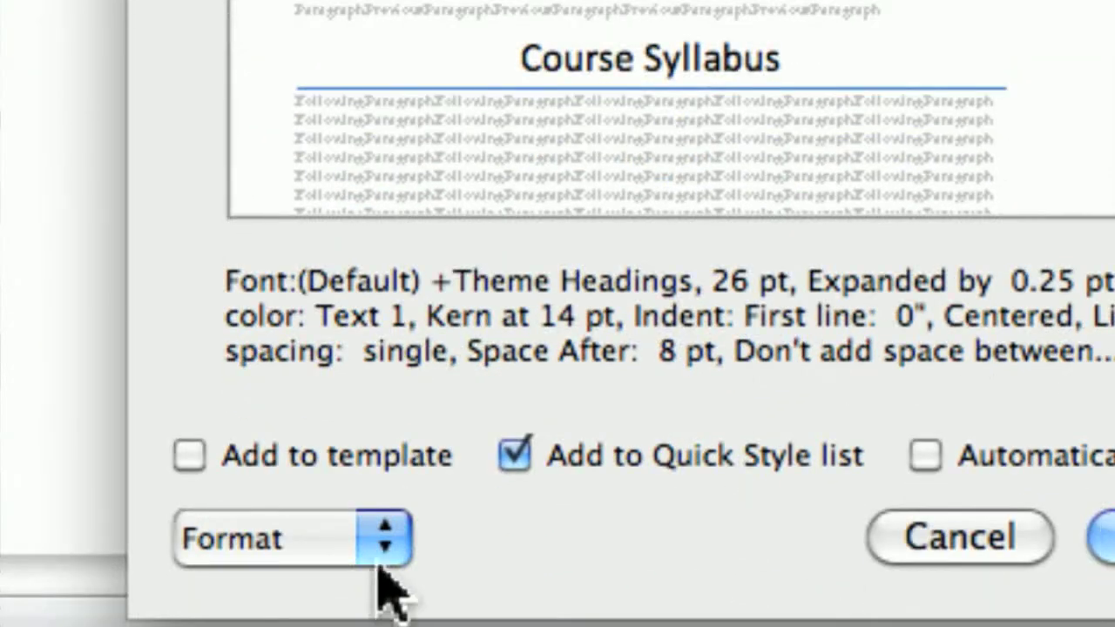
# Step: Open the Title style's border settings and reapply its bottom border as a solid black line 3 pt wide
pyautogui.click(384, 540)
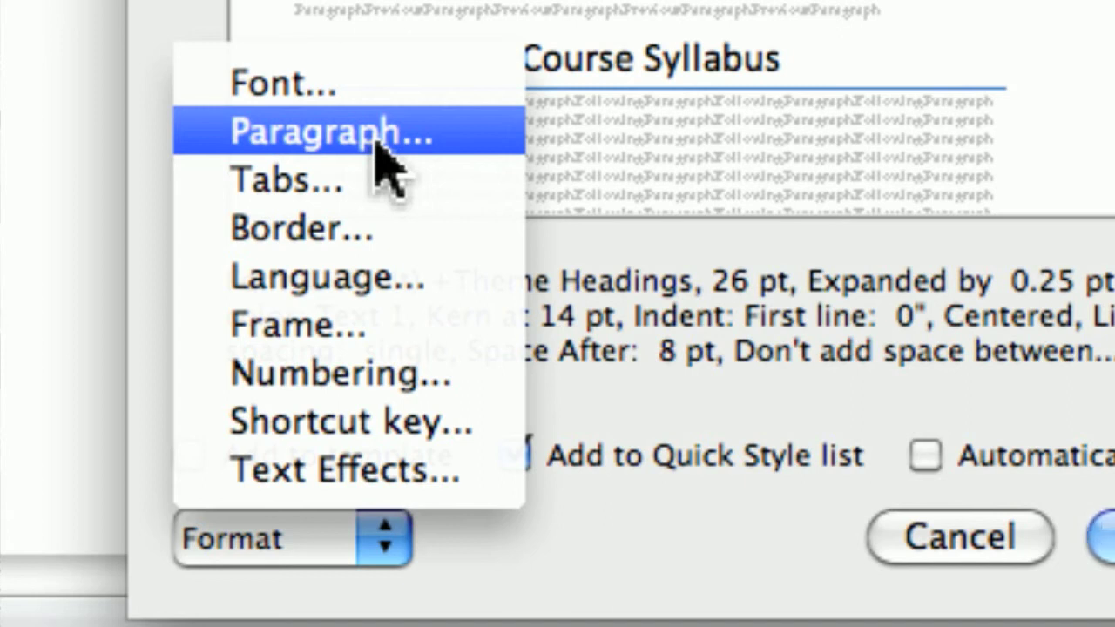
pyautogui.click(357, 231)
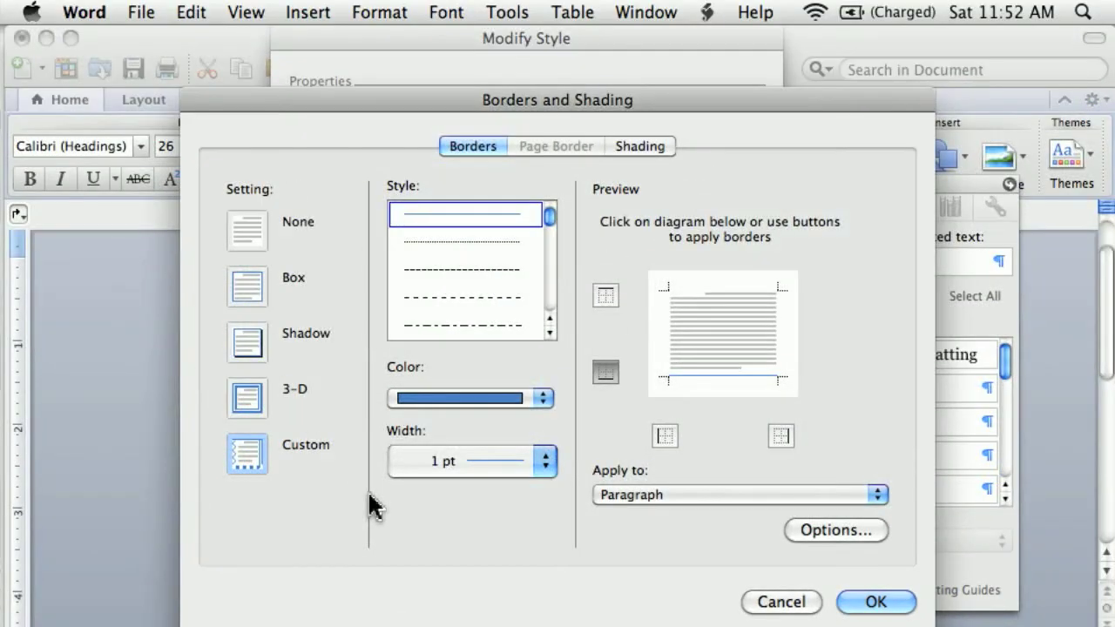
pyautogui.moveTo(465, 106)
pyautogui.mouseDown()
pyautogui.moveTo(461, 55)
pyautogui.moveTo(440, 44)
pyautogui.mouseUp()
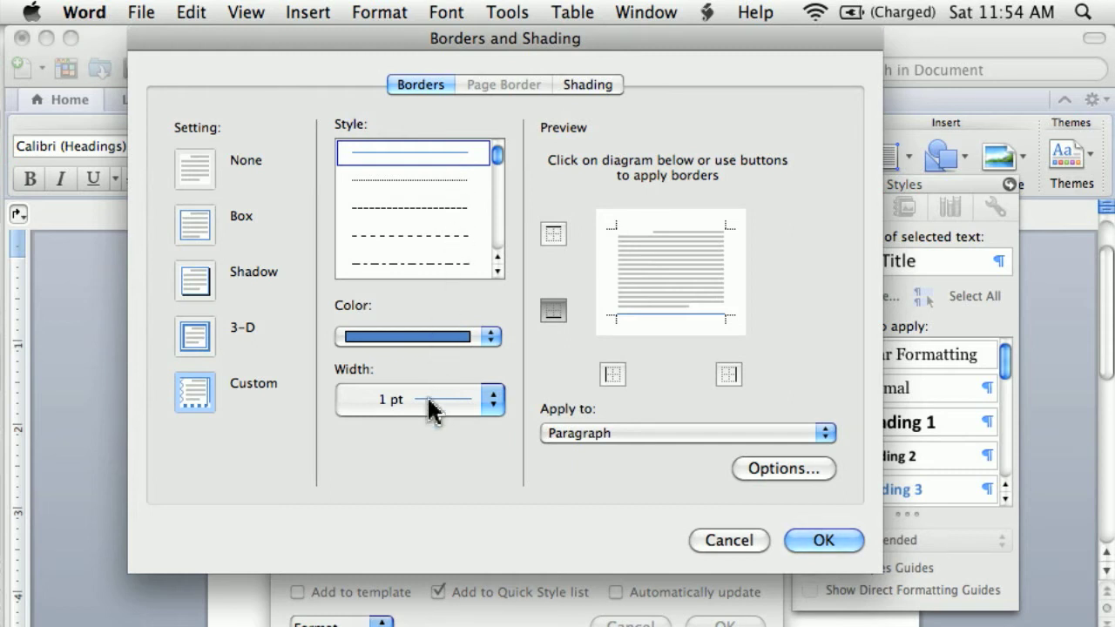
pyautogui.click(450, 337)
pyautogui.click(358, 409)
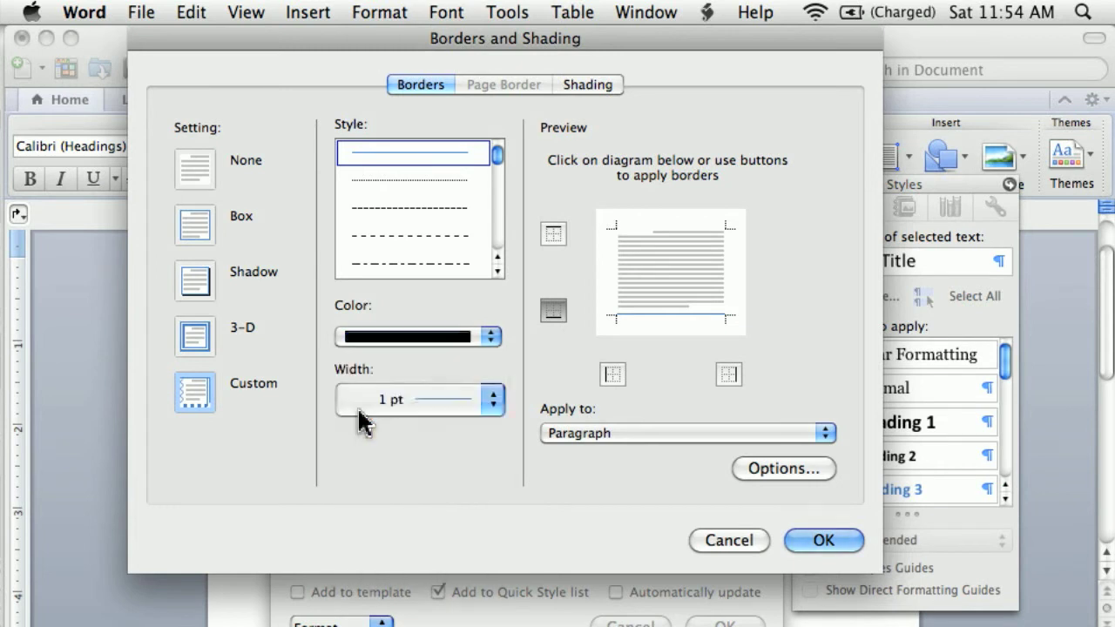
pyautogui.click(418, 400)
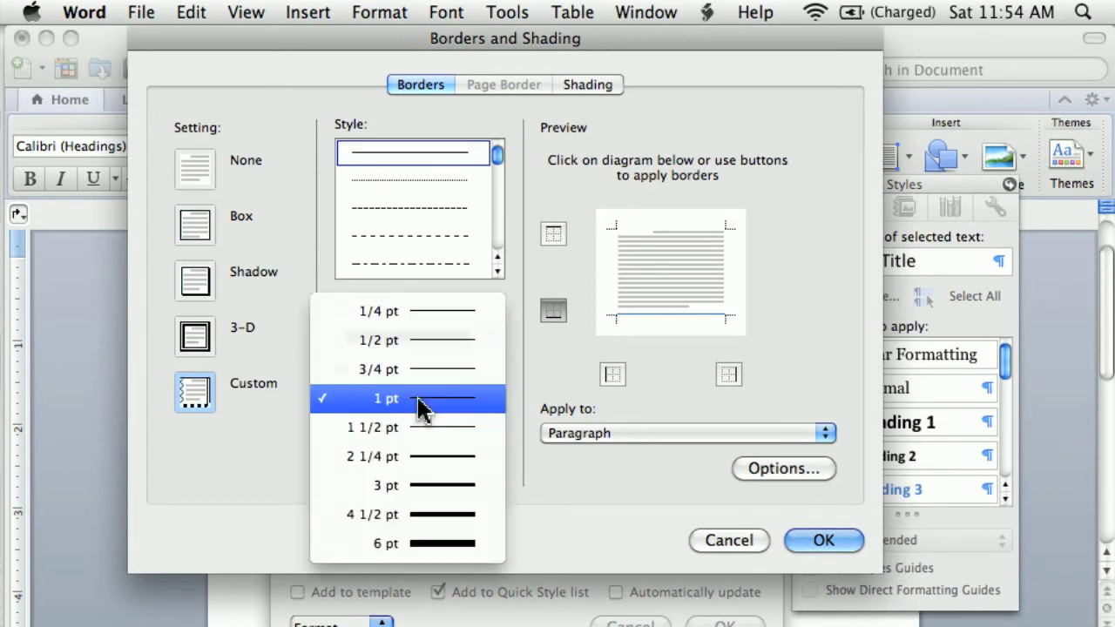
pyautogui.click(450, 497)
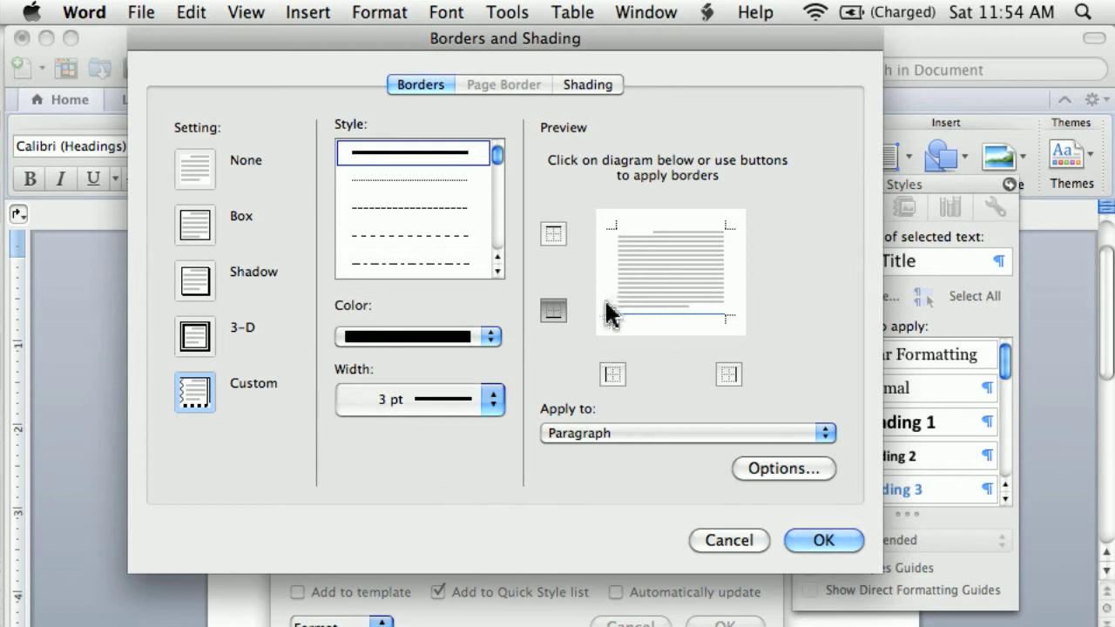
pyautogui.click(551, 315)
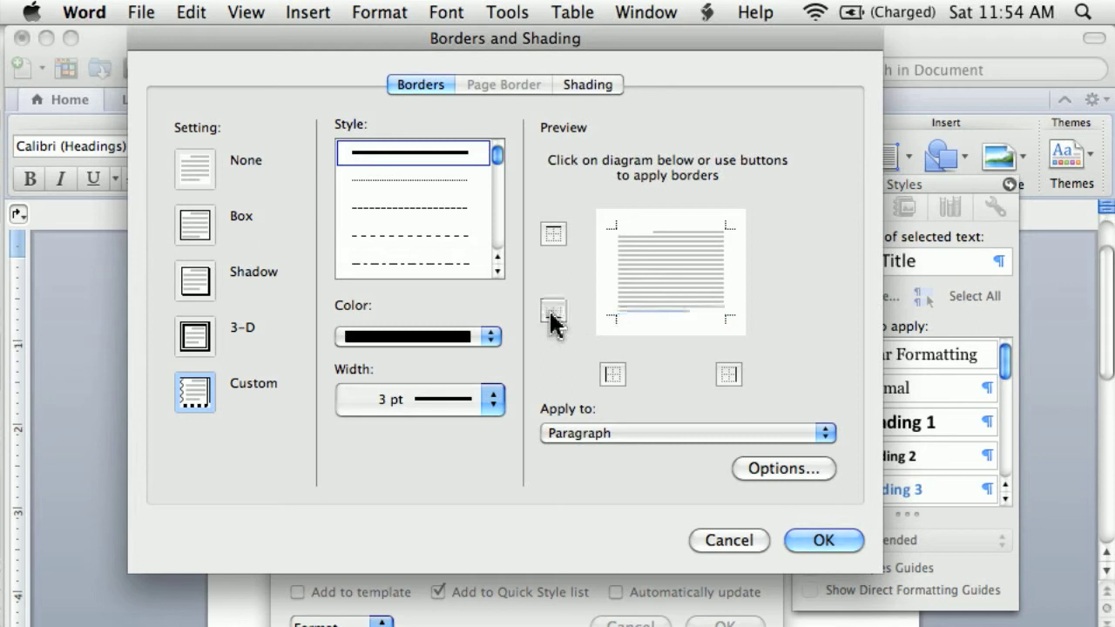
pyautogui.click(551, 314)
pyautogui.click(554, 312)
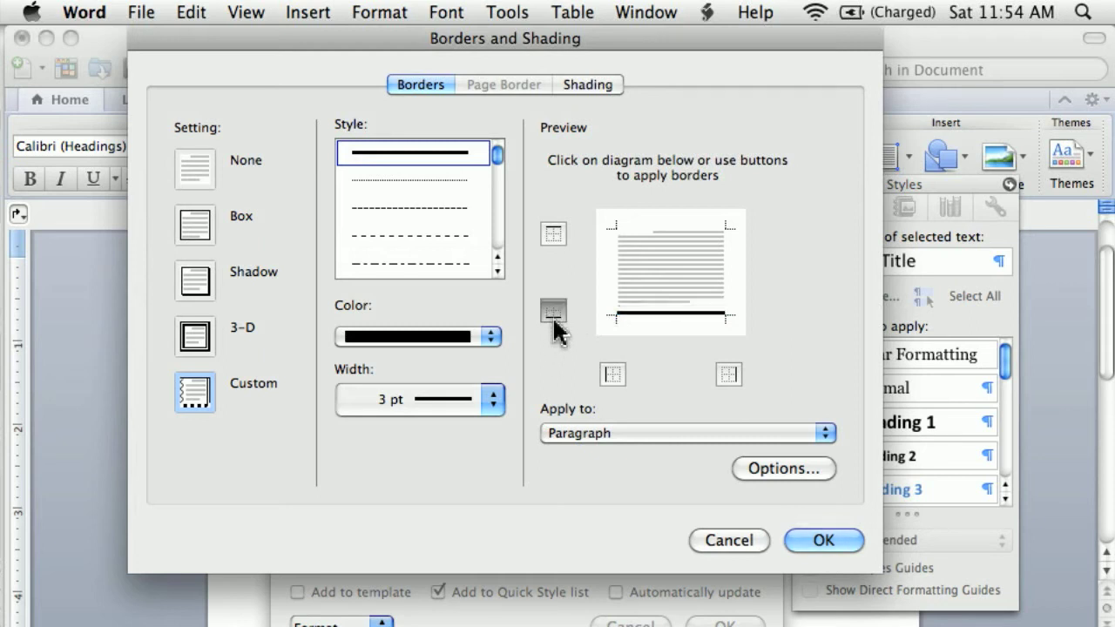
# Step: Try adding top, left and right borders to the Title style and remove them again
pyautogui.click(554, 235)
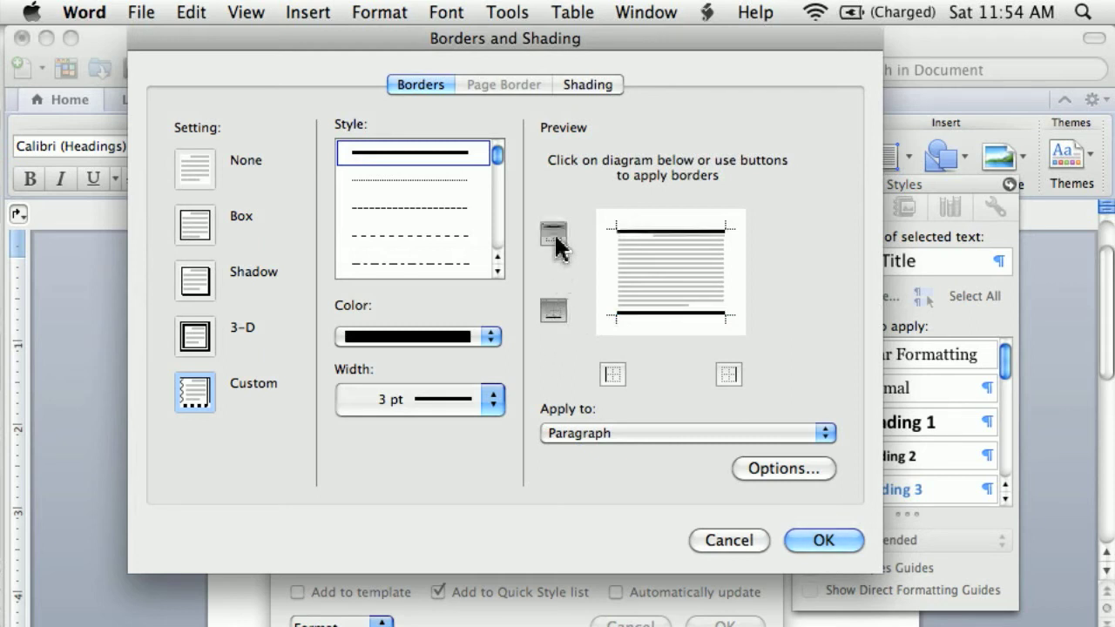
pyautogui.click(556, 242)
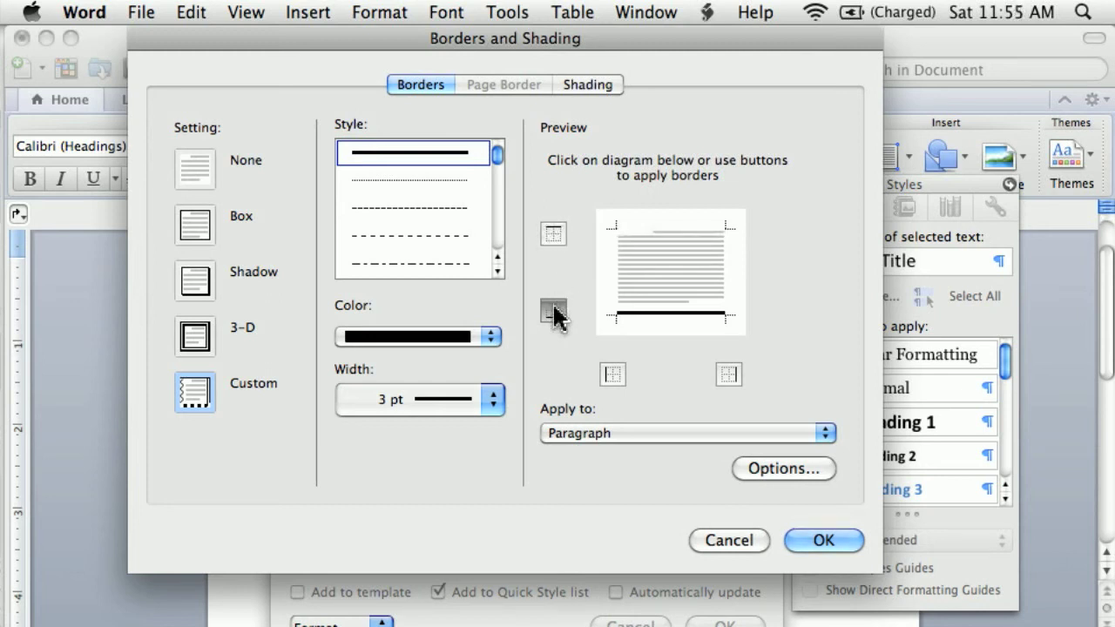
pyautogui.click(607, 374)
pyautogui.click(553, 237)
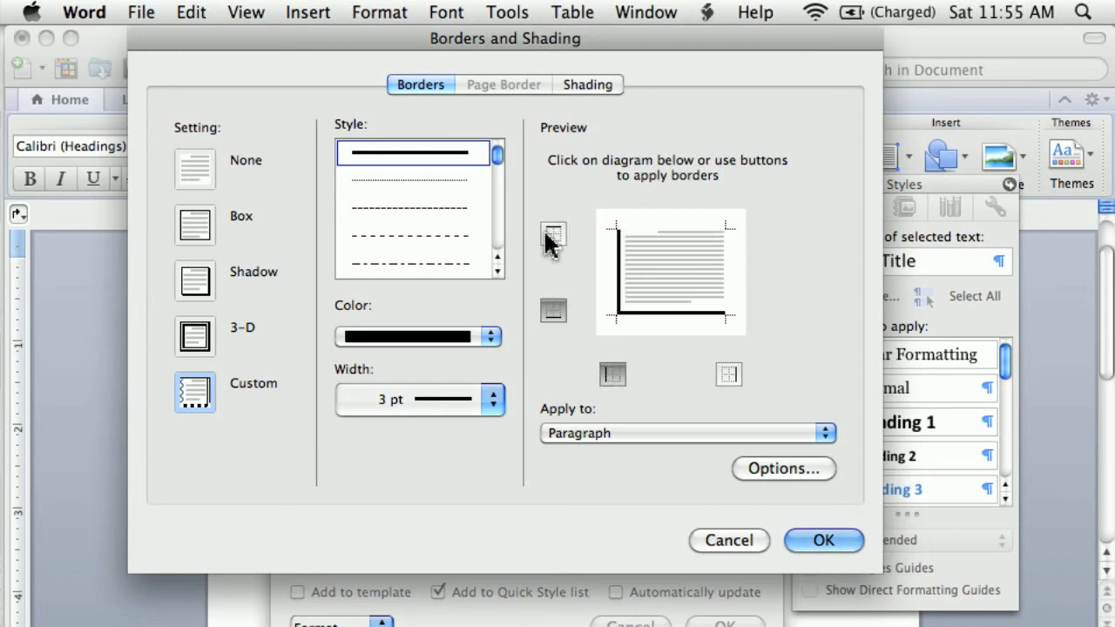
pyautogui.click(729, 375)
pyautogui.click(729, 375)
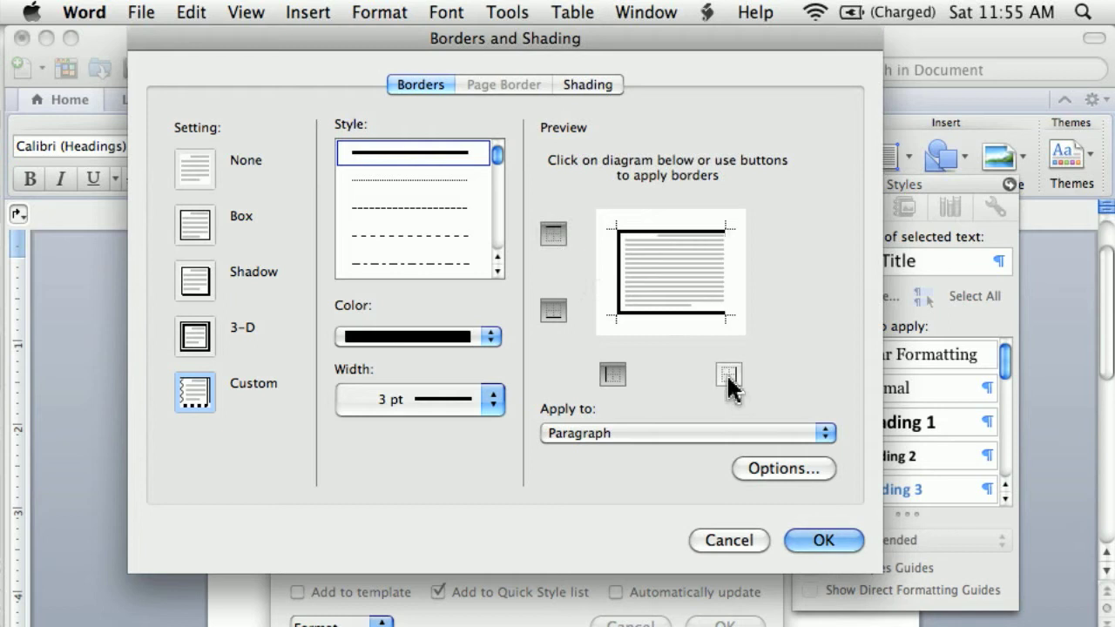
pyautogui.click(558, 239)
pyautogui.click(611, 373)
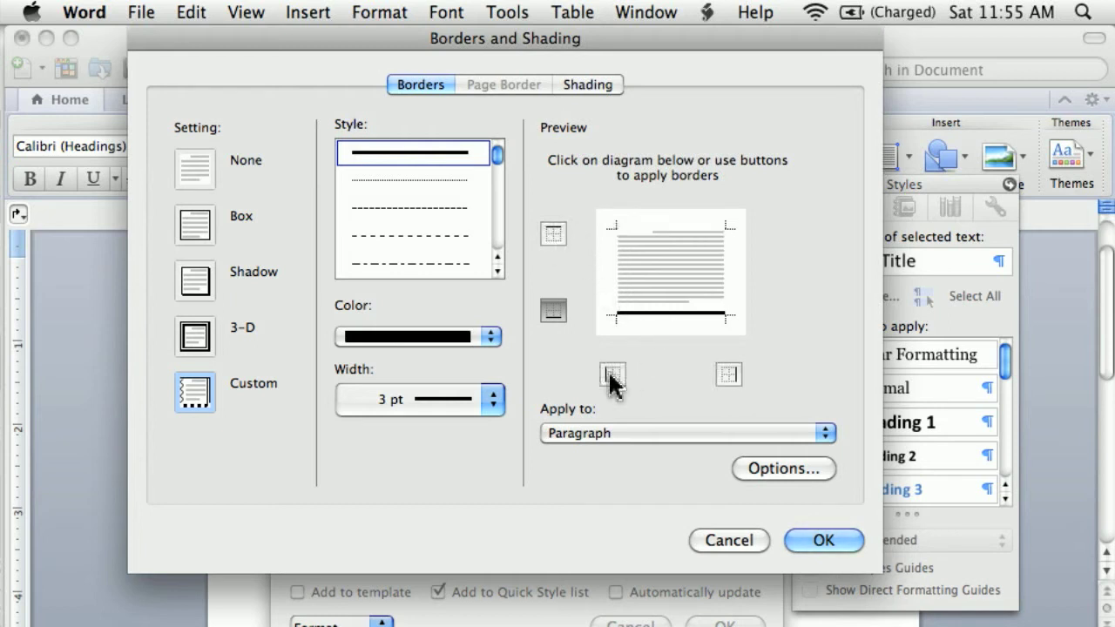
# Step: Accept the border settings and save the modified Title style
pyautogui.click(820, 543)
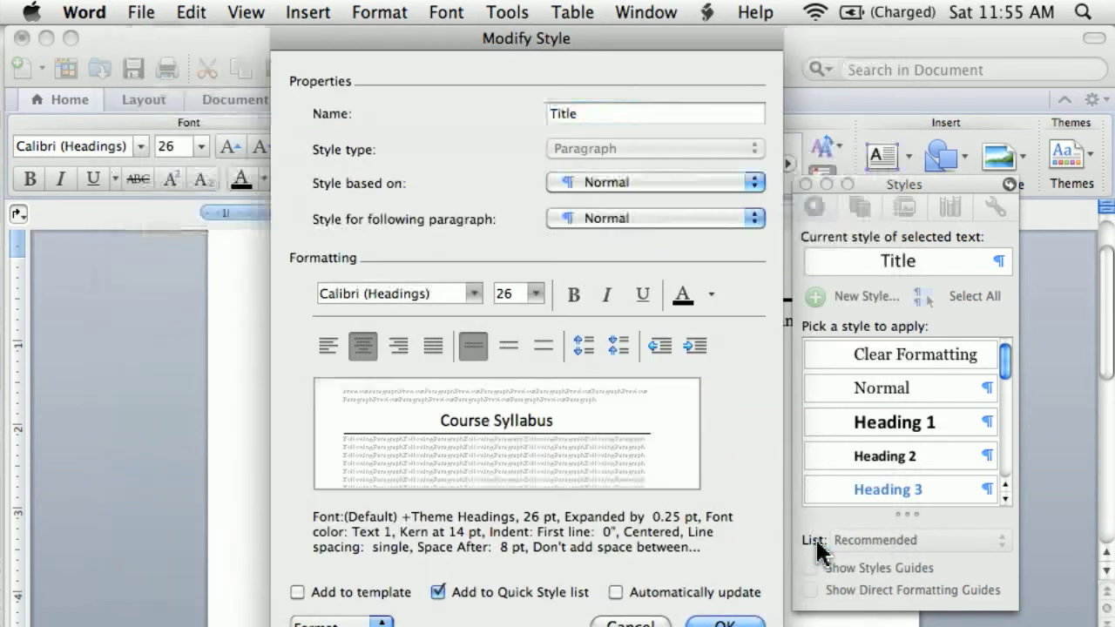
pyautogui.click(719, 623)
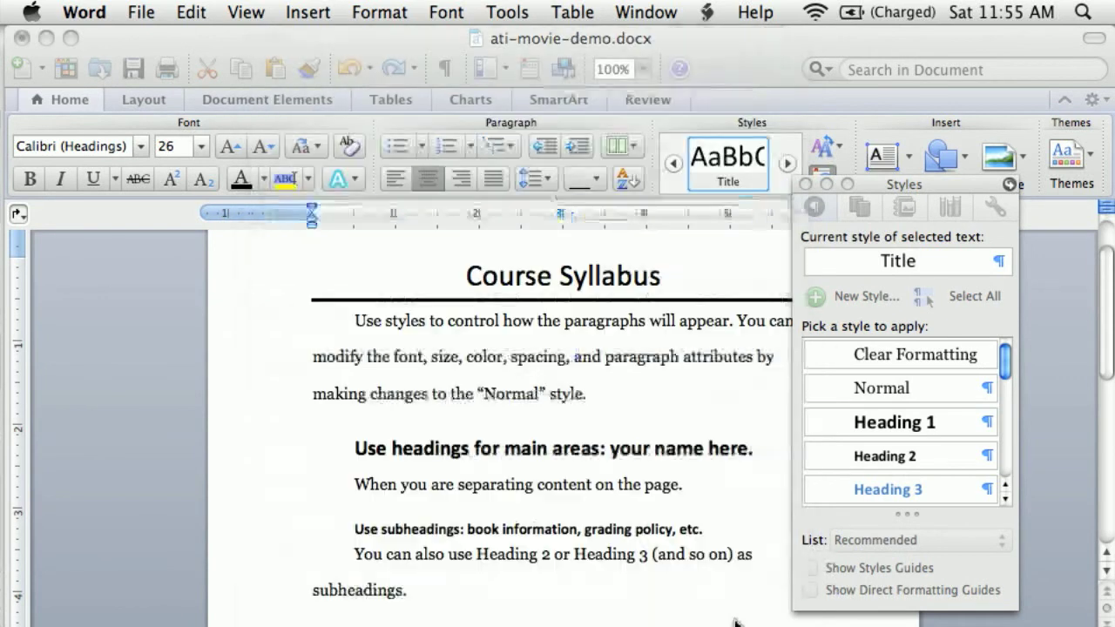
# Step: Place the cursor in the first body paragraph and open the Normal style for modification, moving its dialog clear of the text
pyautogui.click(653, 394)
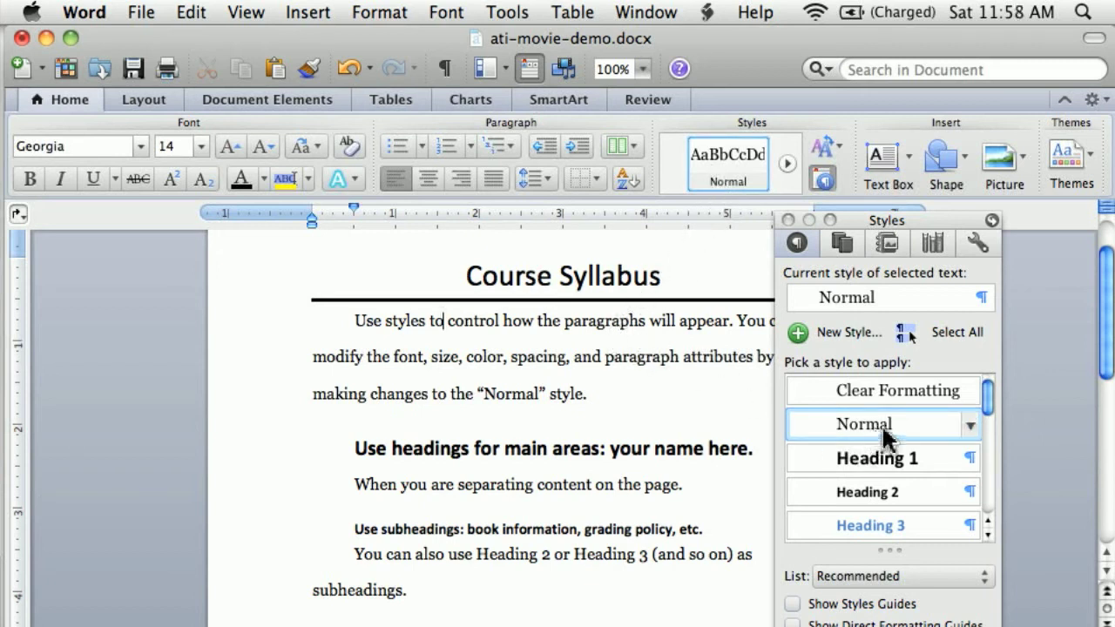
pyautogui.click(970, 427)
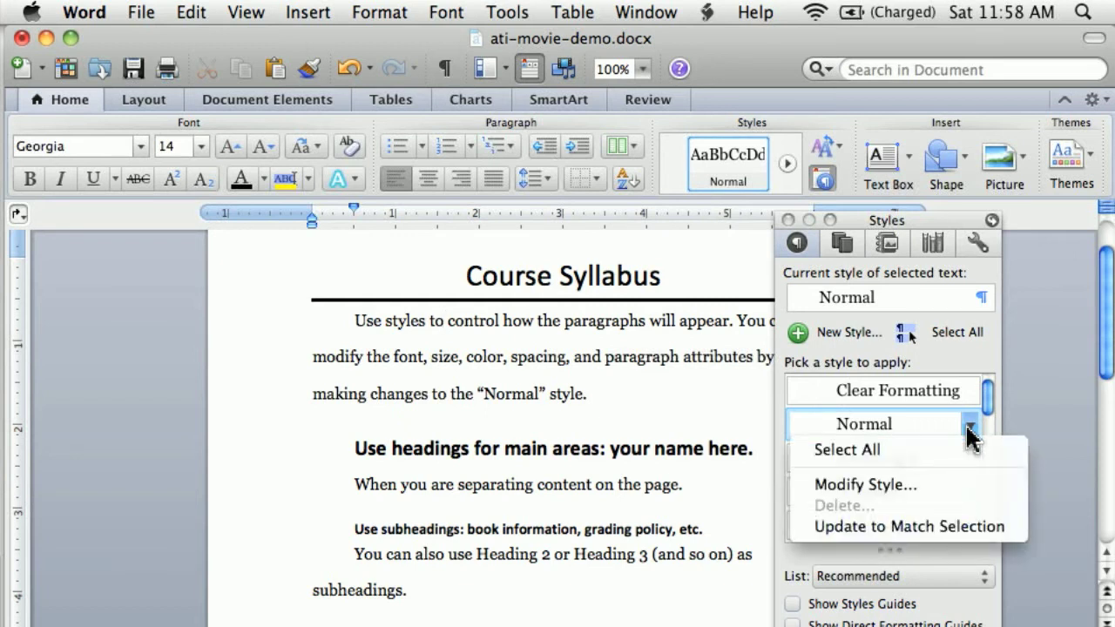
pyautogui.click(936, 486)
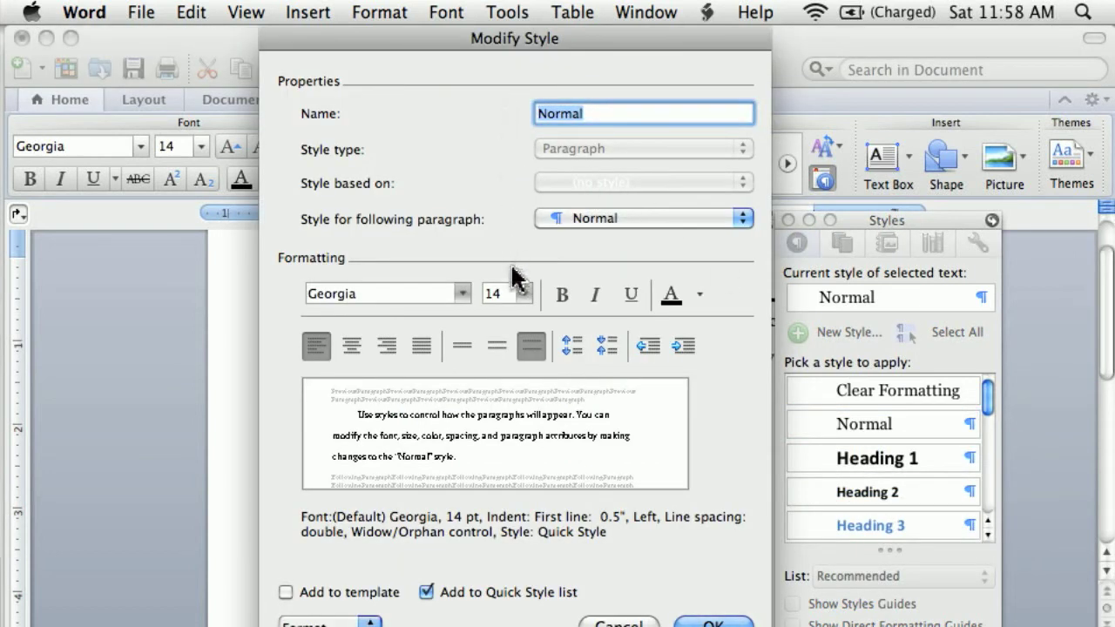
pyautogui.moveTo(488, 40); pyautogui.dragTo(719, 15)
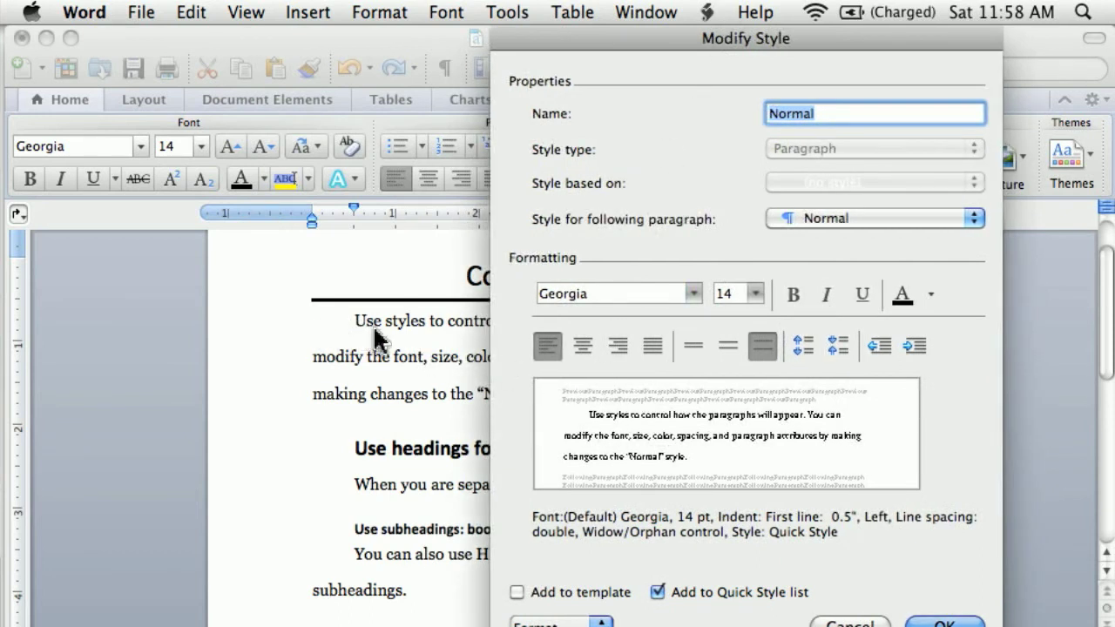
# Step: Review the font, font size and line spacing settings of the Normal style
pyautogui.doubleClick(614, 295)
pyautogui.doubleClick(722, 296)
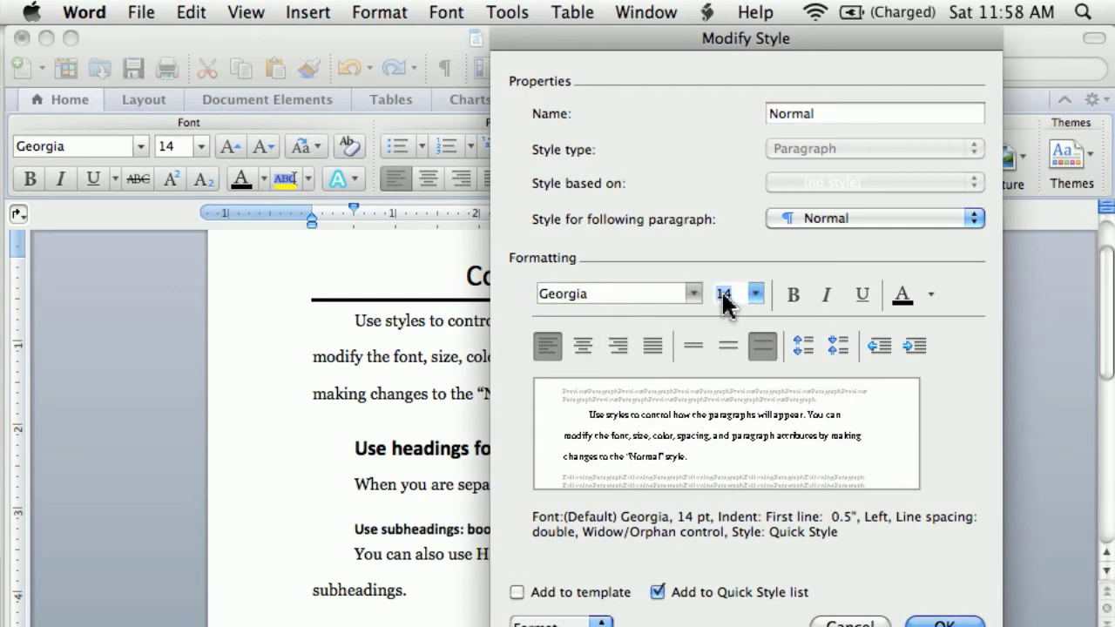
pyautogui.click(723, 347)
pyautogui.click(756, 347)
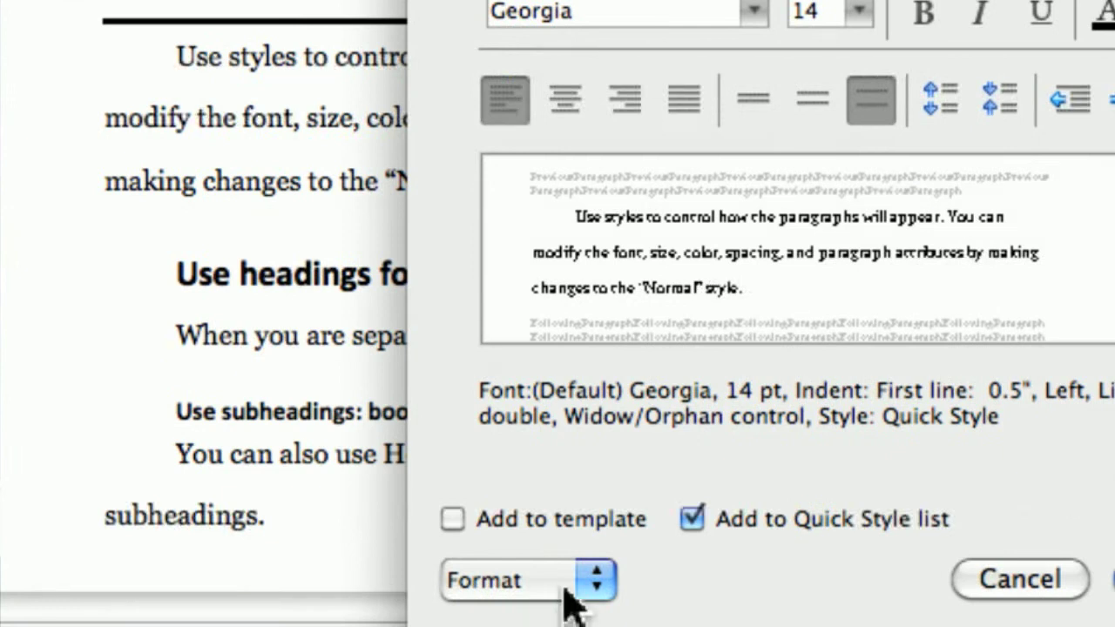
# Step: Review the Normal style's paragraph indentation, first-line indent choices and spacing settings, and accept the open style dialogs
pyautogui.click(585, 586)
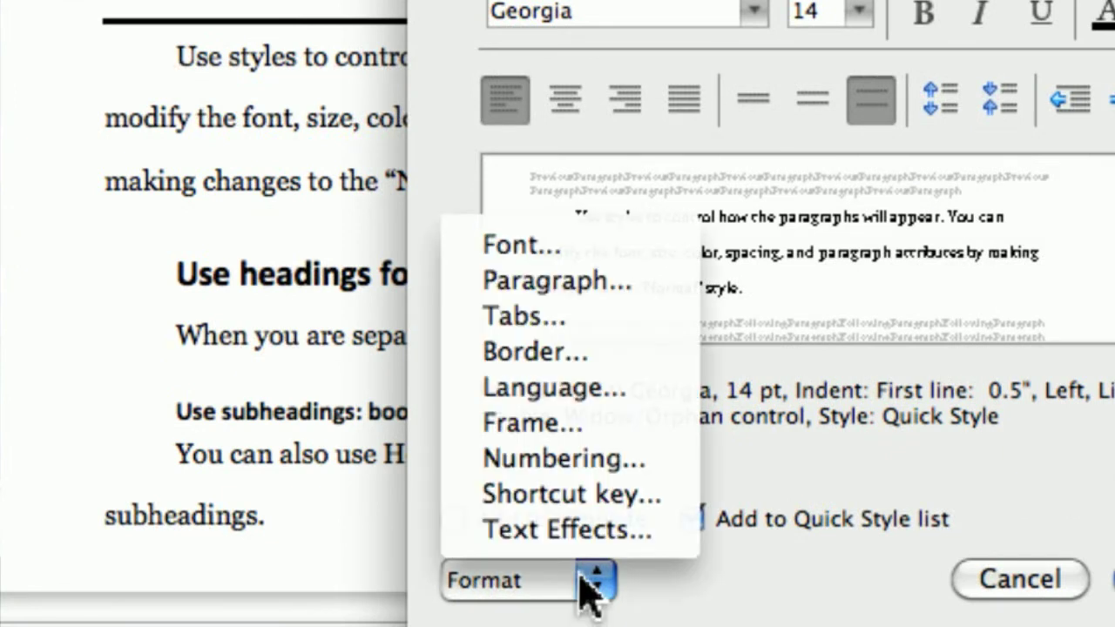
pyautogui.click(558, 281)
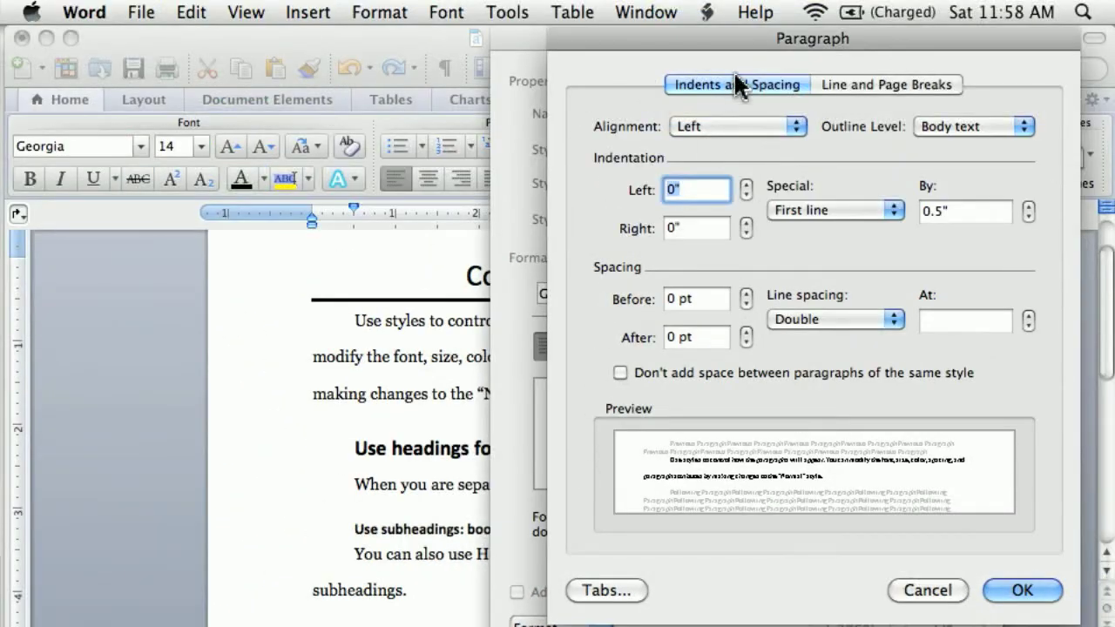
pyautogui.moveTo(719, 37); pyautogui.dragTo(513, 36)
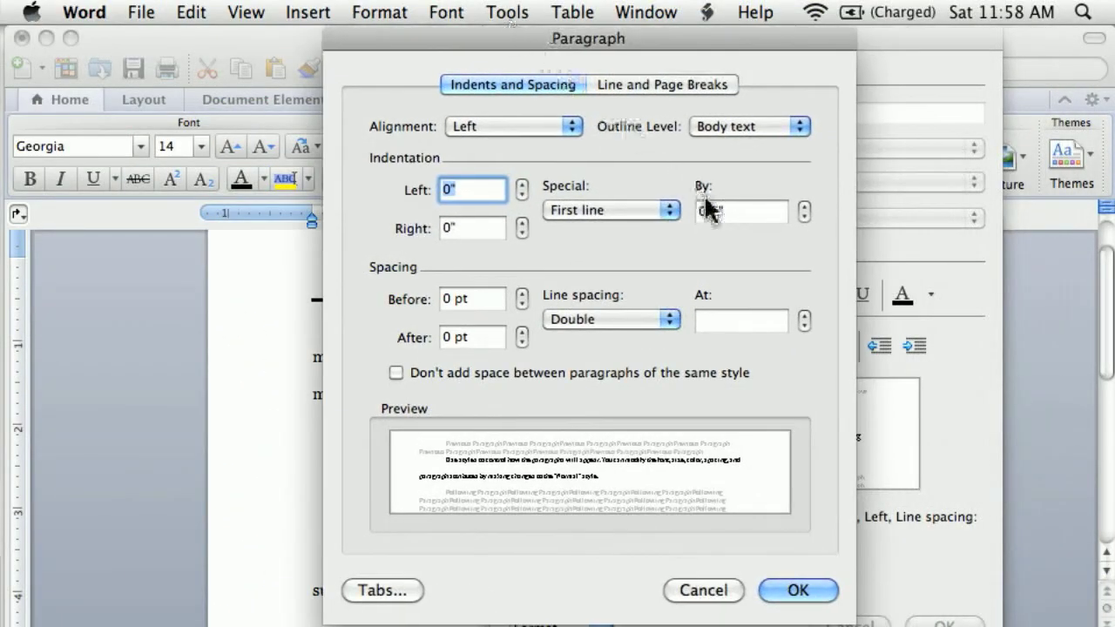
pyautogui.click(644, 218)
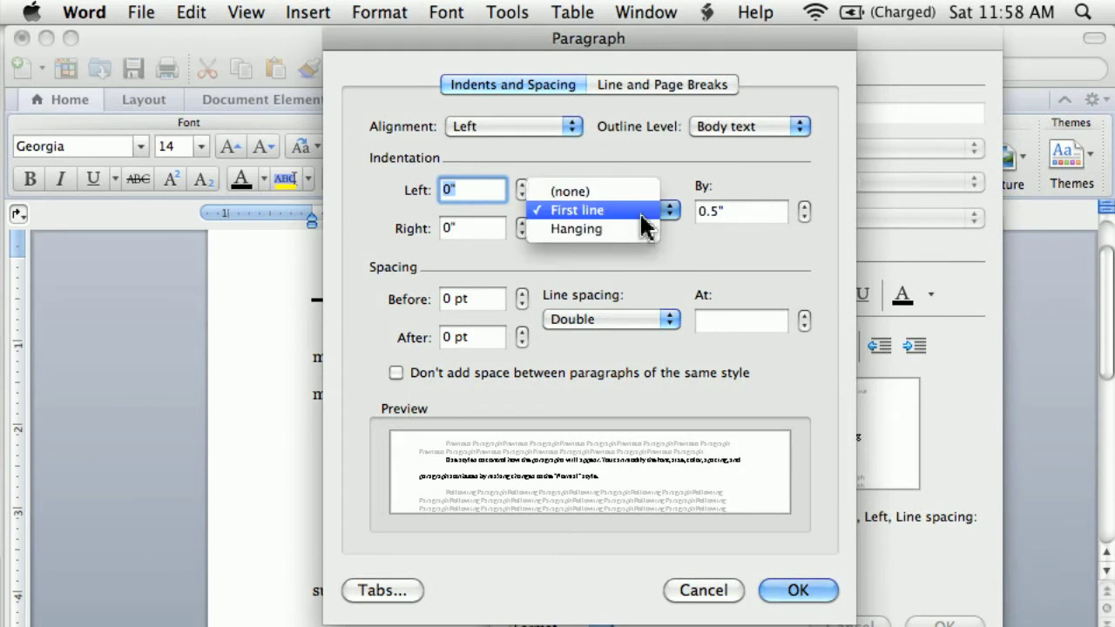
pyautogui.click(661, 212)
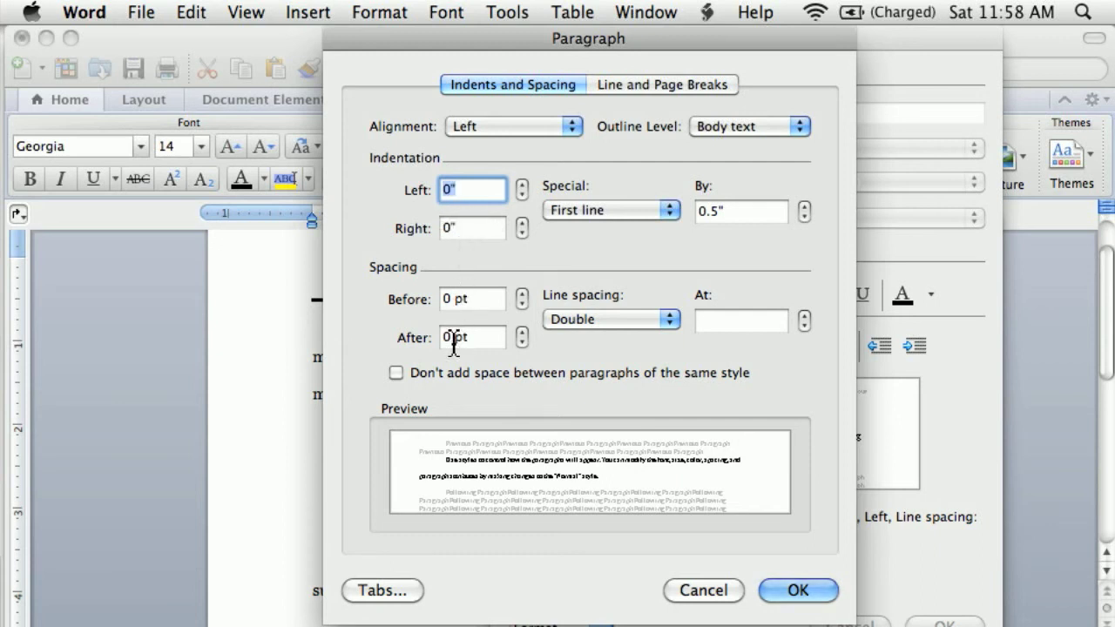
pyautogui.moveTo(493, 48); pyautogui.dragTo(575, 50)
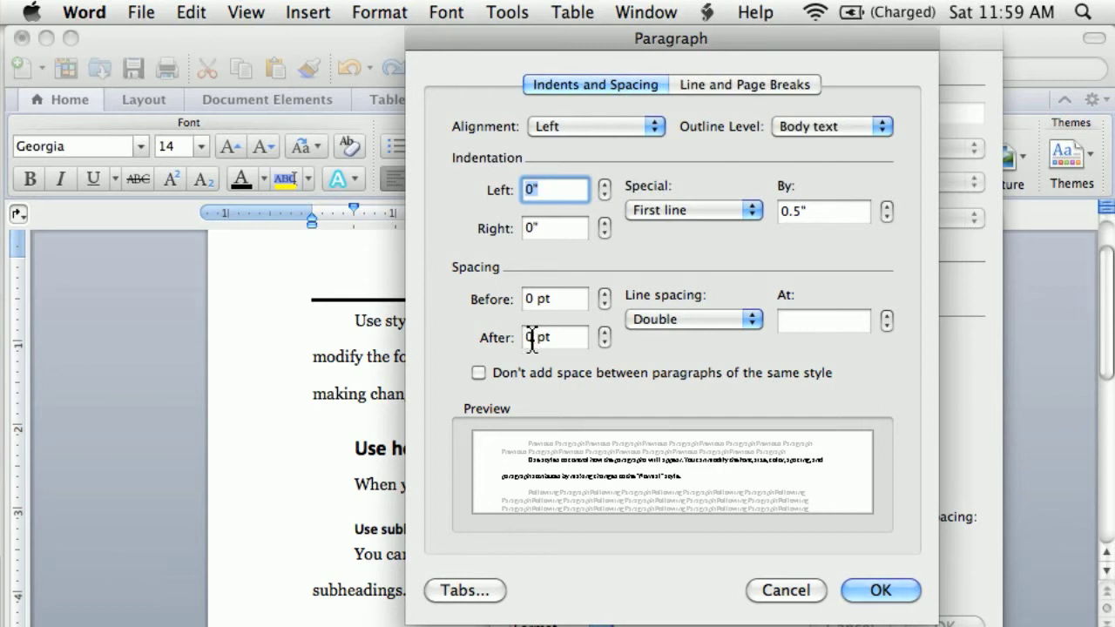
pyautogui.click(884, 594)
pyautogui.click(892, 600)
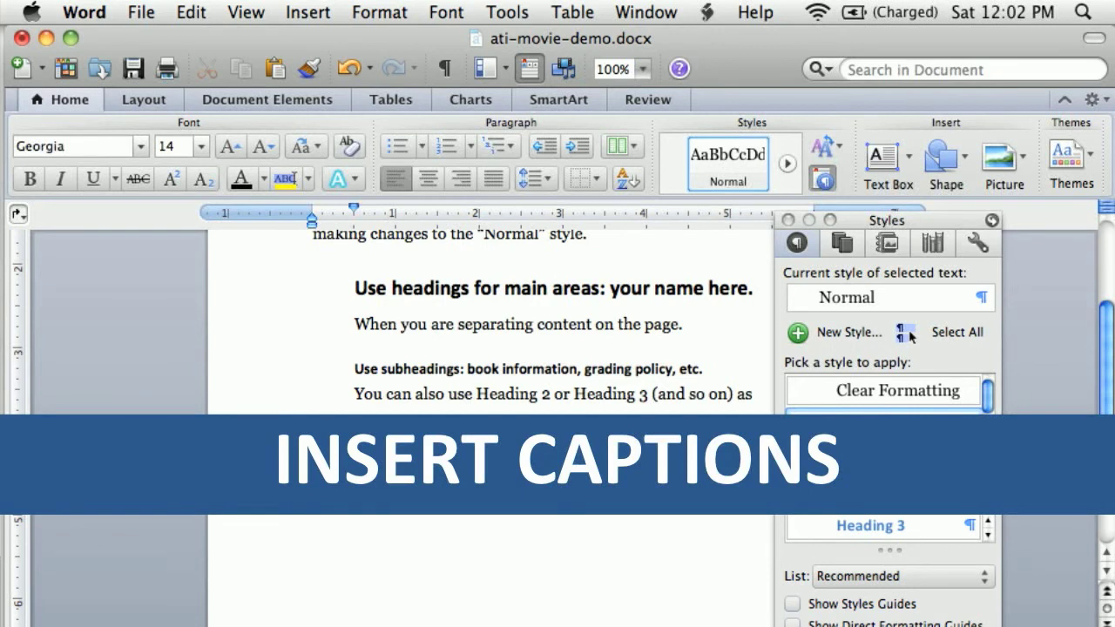
# Step: Paste the course materials text with its flash drive picture below the last paragraph and apply Heading 2 to the "Course Materials:" line
pyautogui.press('super+v')
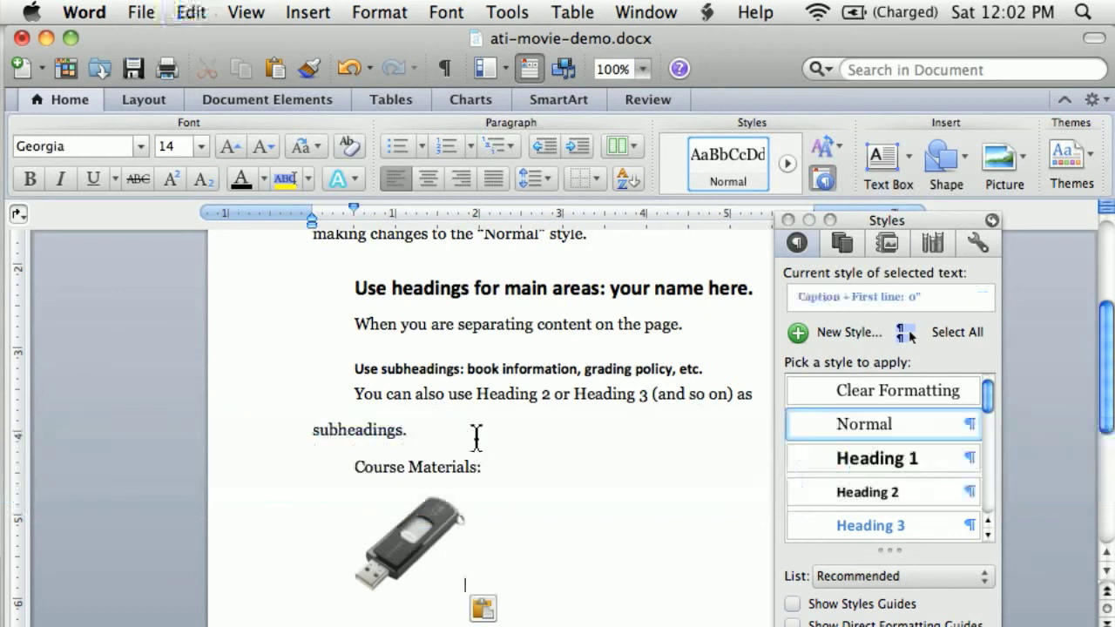
pyautogui.moveTo(484, 471); pyautogui.dragTo(370, 477)
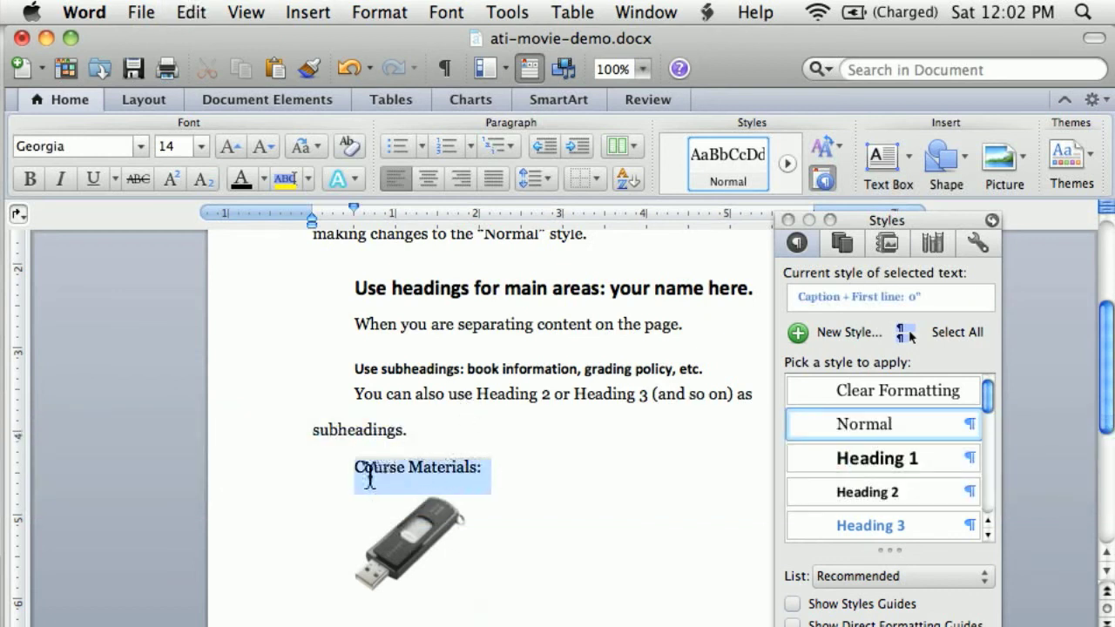
pyautogui.click(864, 488)
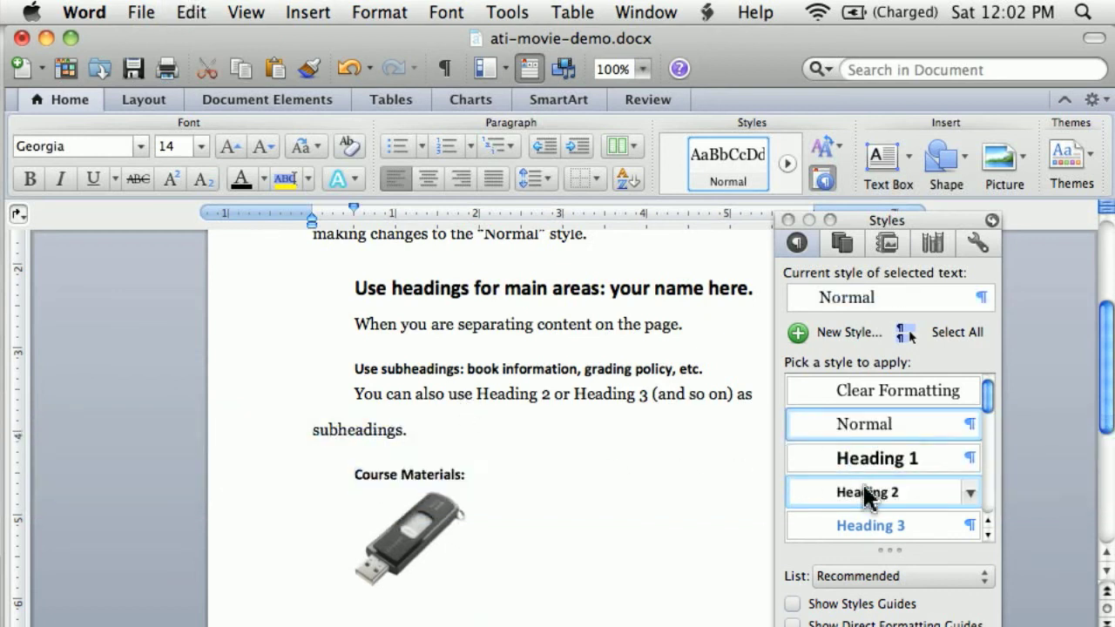
pyautogui.click(401, 382)
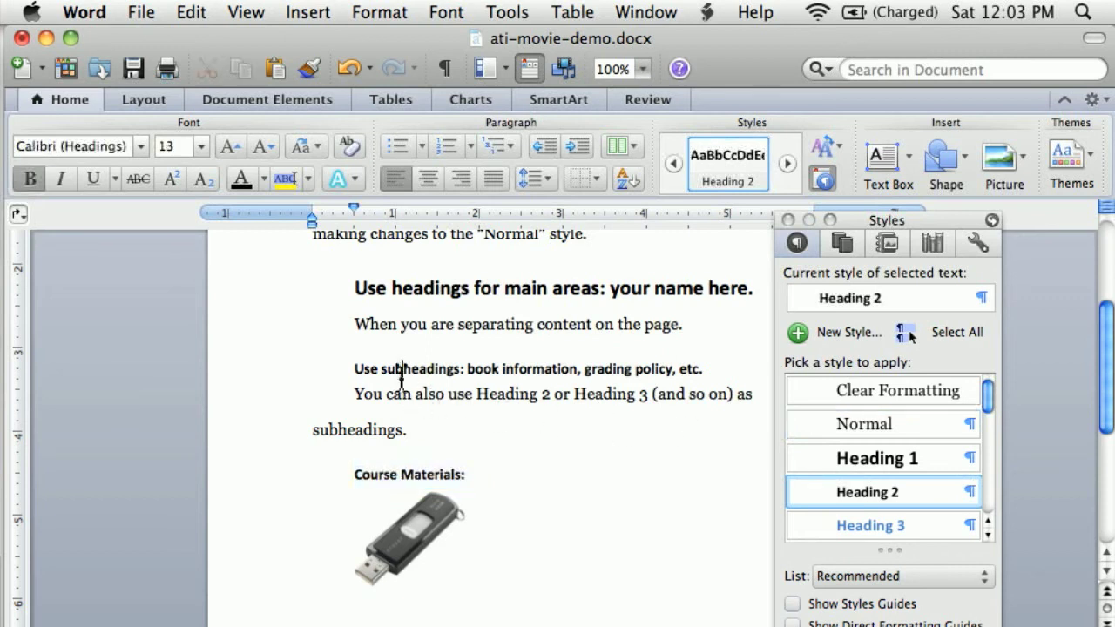
# Step: Insert the caption "Figure 1: USB Jump Drive, at least 1GB" below the flash drive picture
pyautogui.click(423, 531)
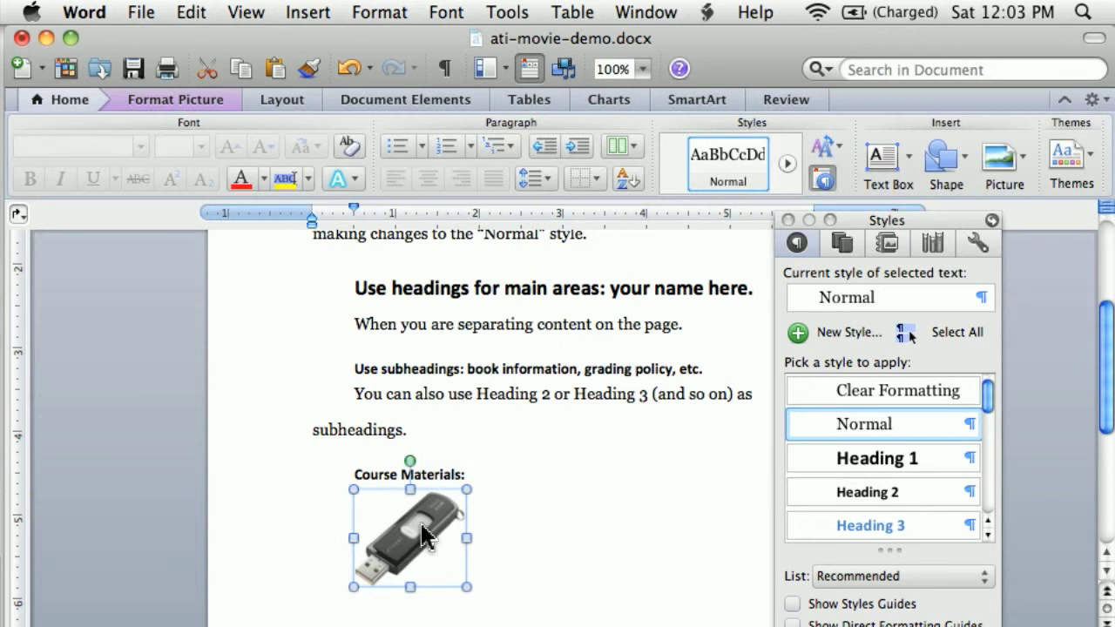
pyautogui.rightClick(424, 533)
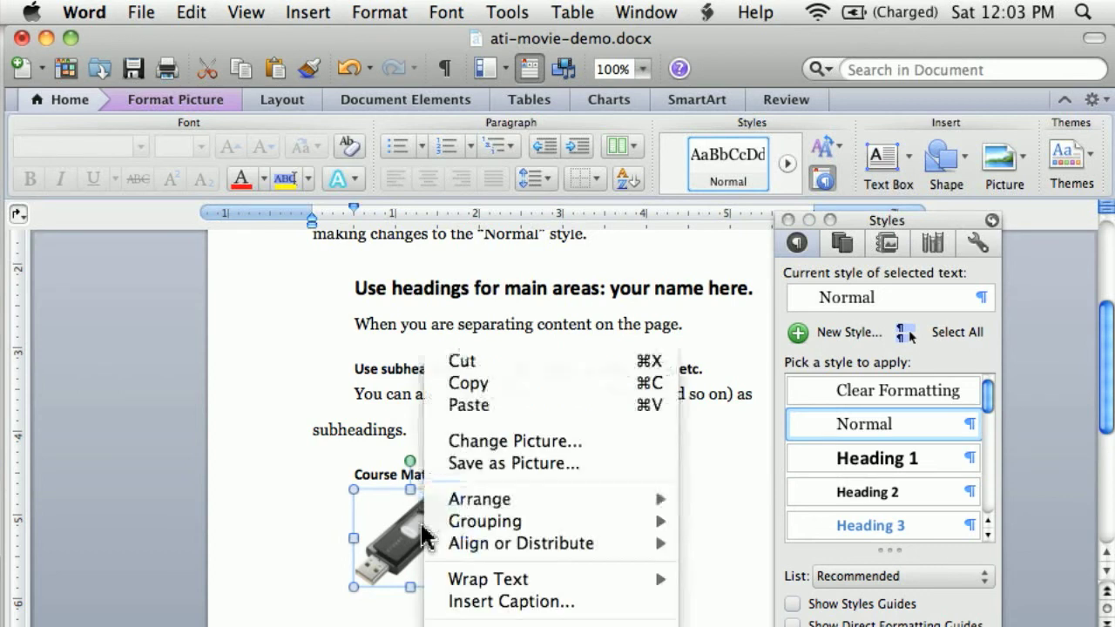
pyautogui.click(492, 602)
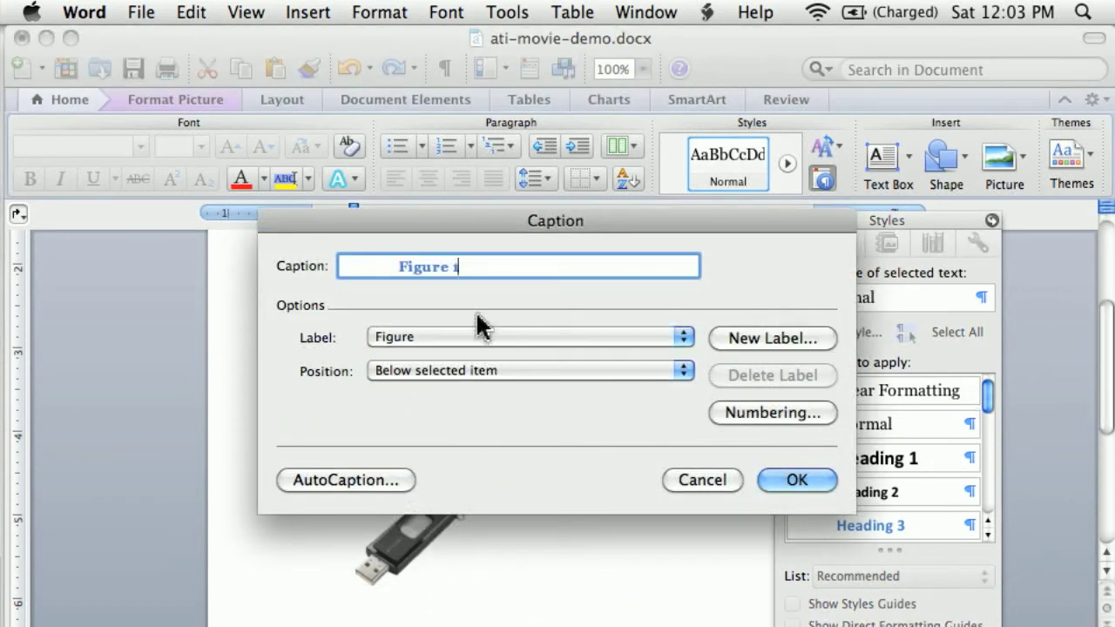
pyautogui.write(': USB Jump Drive')
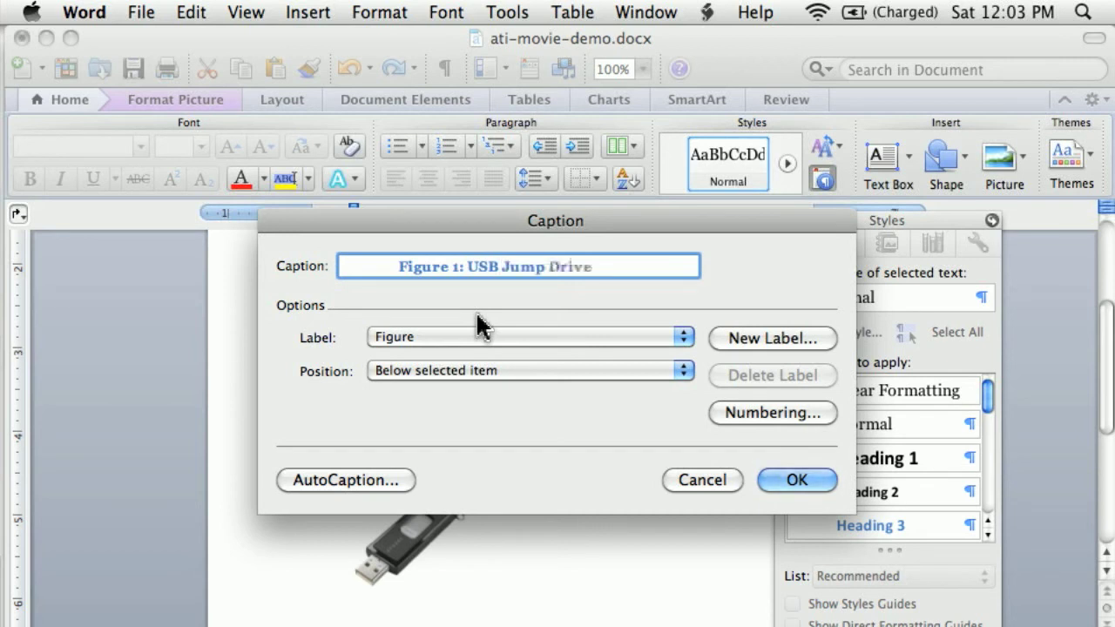
pyautogui.write(', at least 1GB')
pyautogui.press('Return')
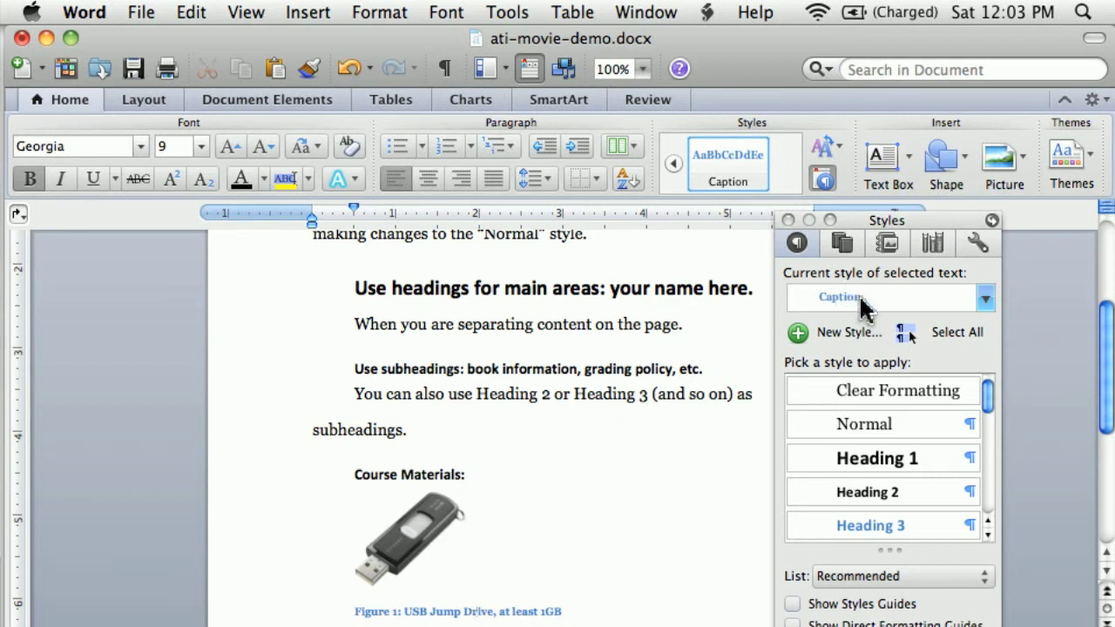
# Step: Check which styles are applied to the "Course Materials:" line and the flash drive picture
pyautogui.click(452, 478)
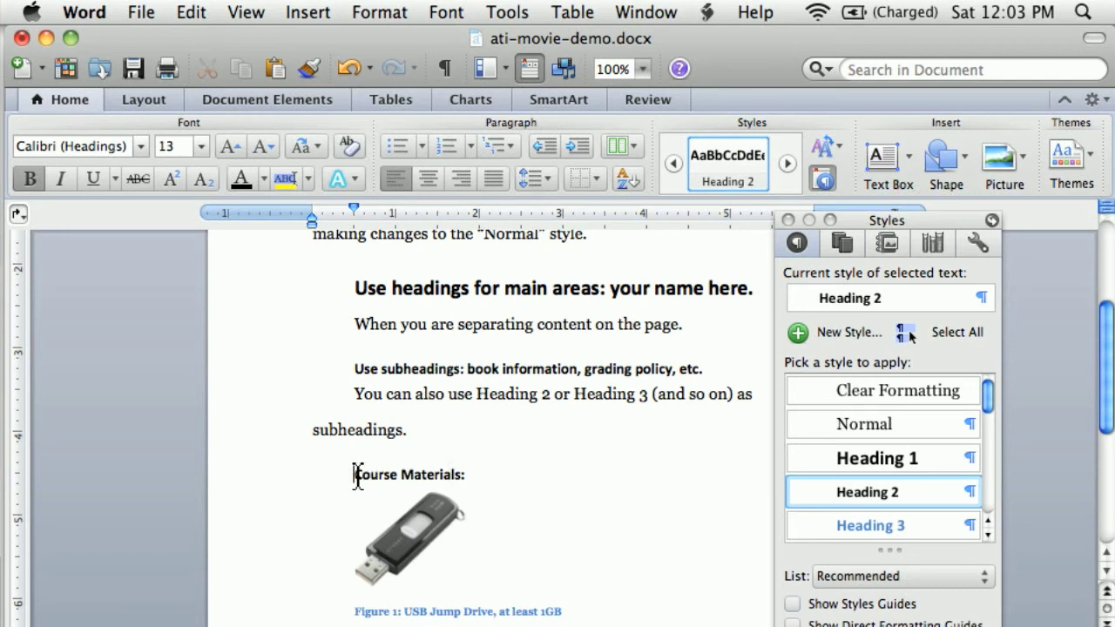
pyautogui.moveTo(357, 476); pyautogui.dragTo(471, 485)
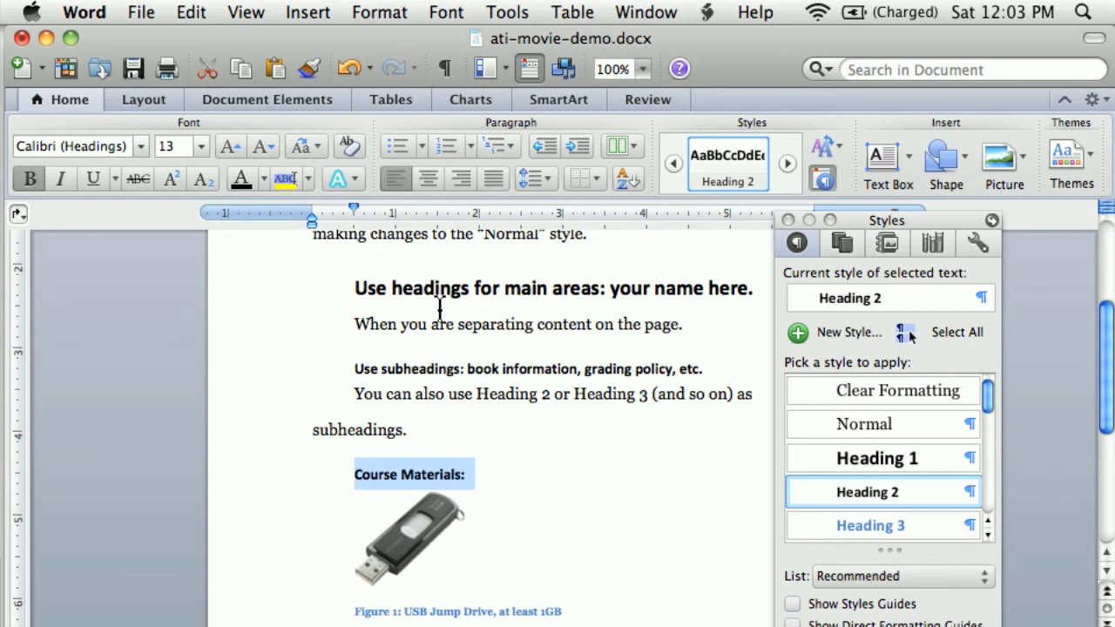
pyautogui.click(418, 535)
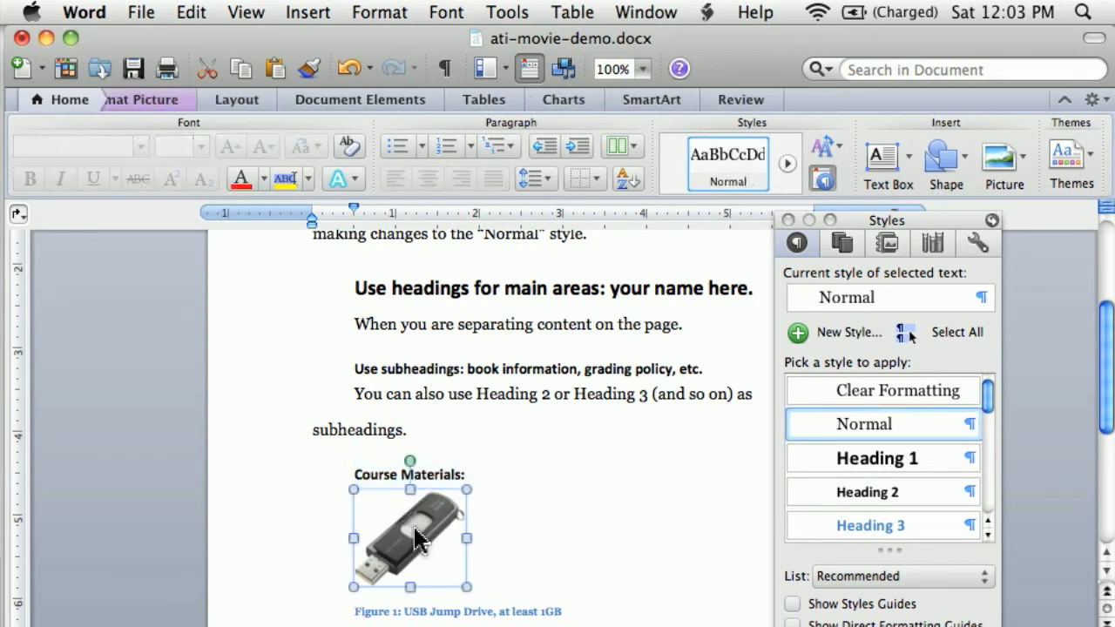
# Step: Modify the Caption style of the figure caption to use black (Text 1) font color and the Calibri font
pyautogui.click(401, 611)
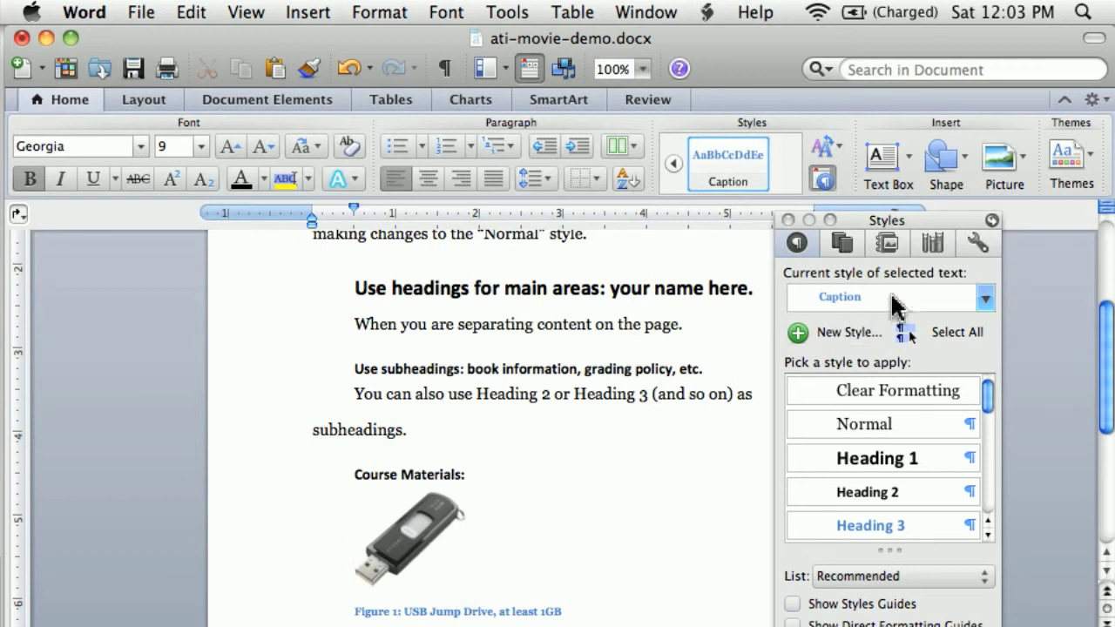
pyautogui.click(985, 302)
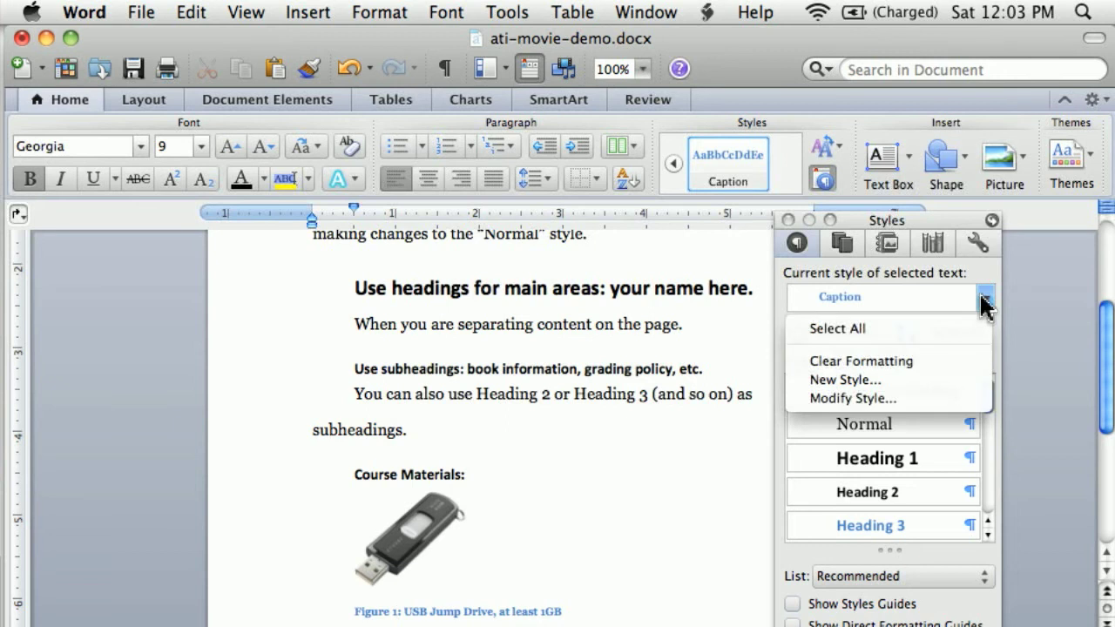
pyautogui.click(898, 398)
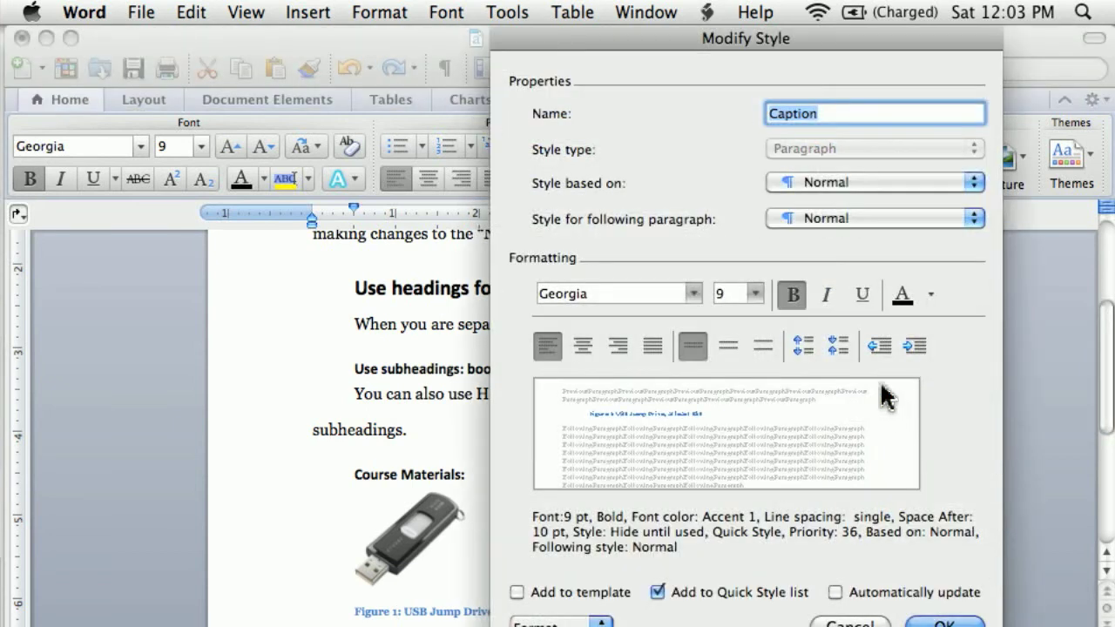
pyautogui.click(931, 297)
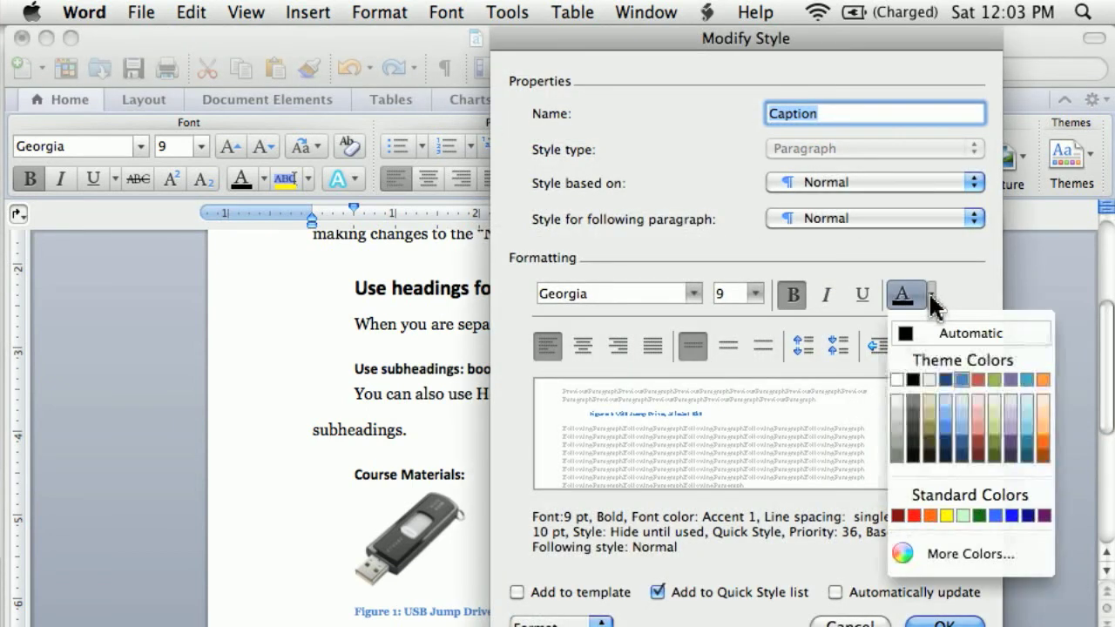
pyautogui.click(910, 378)
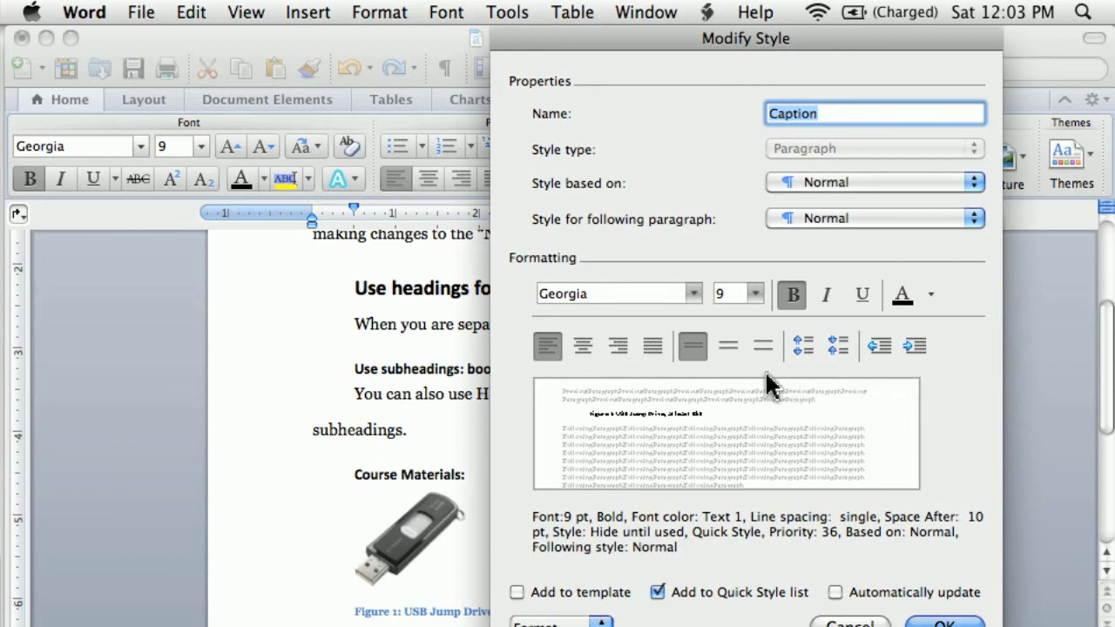
pyautogui.click(631, 296)
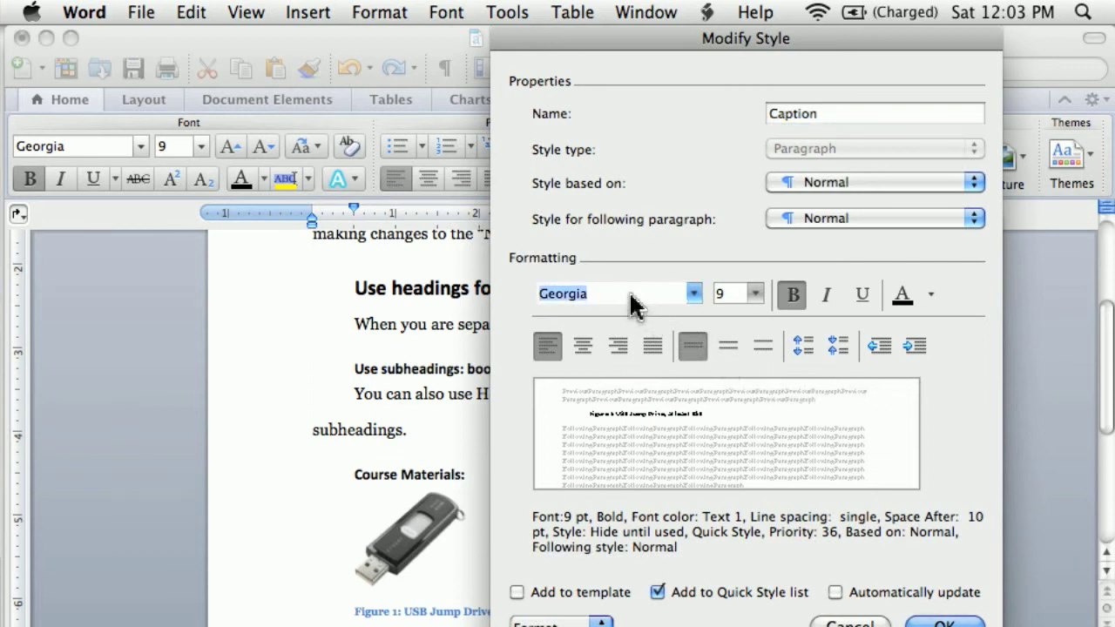
pyautogui.write('Calibri')
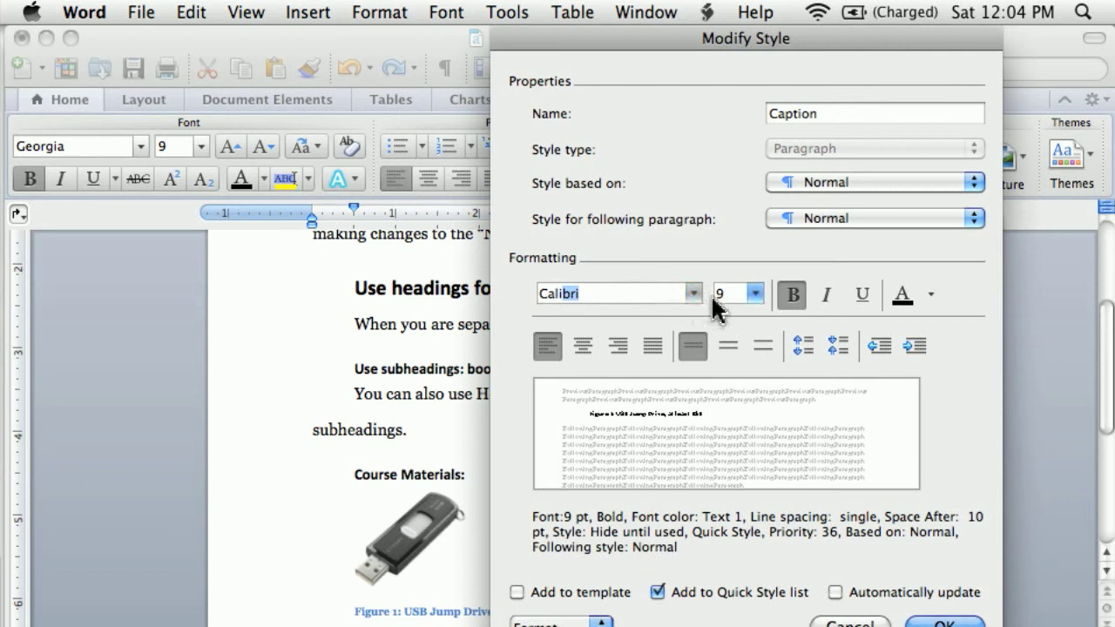
pyautogui.click(943, 622)
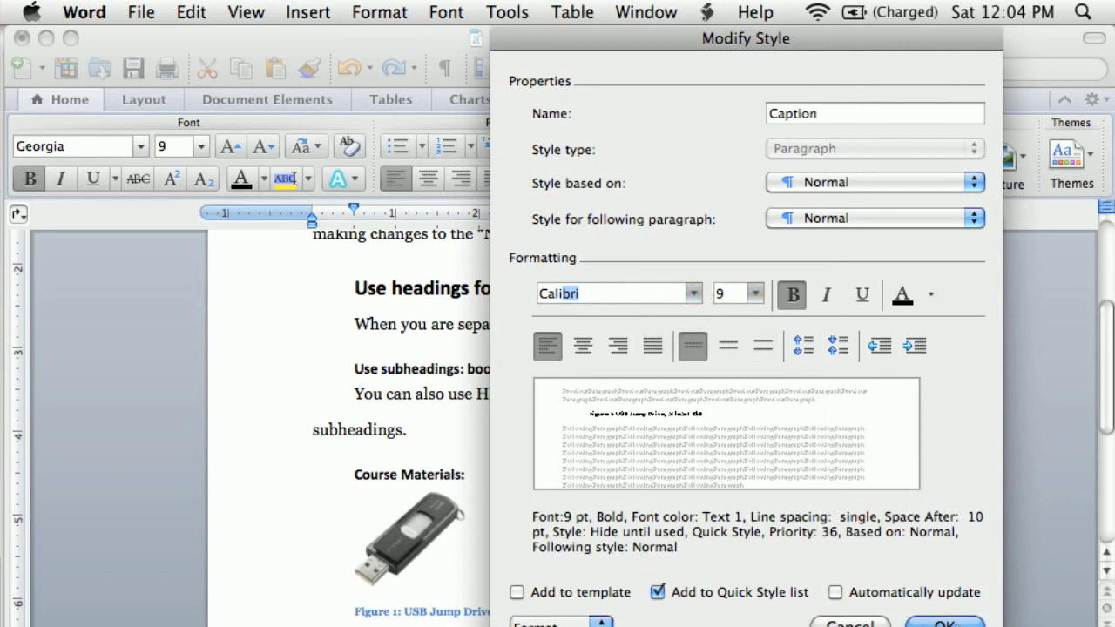
pyautogui.click(575, 523)
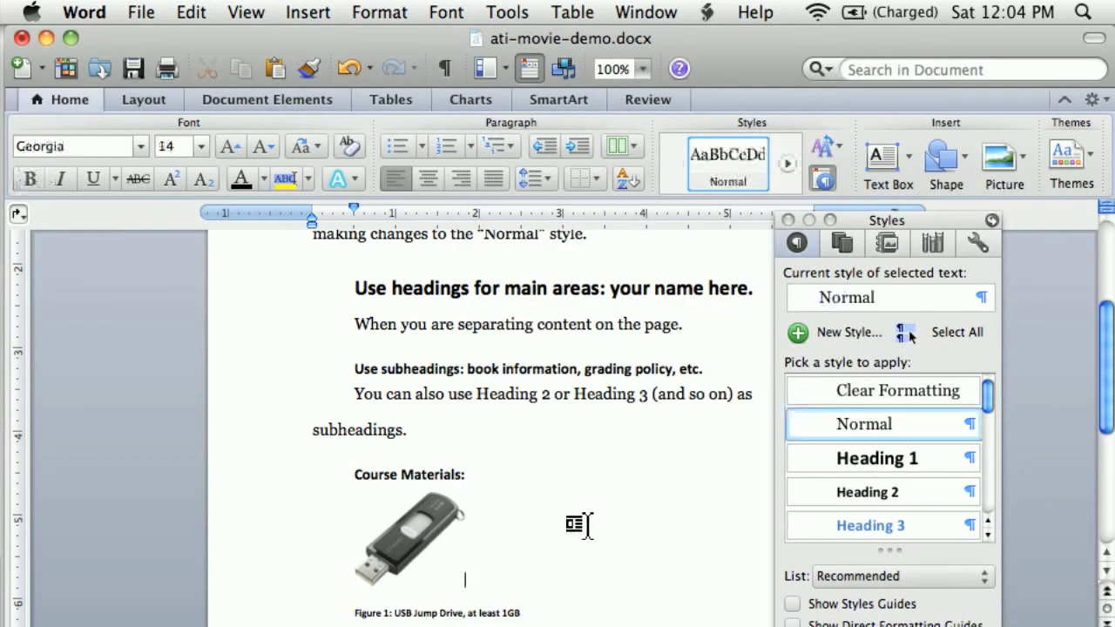
# Step: Set the flash drive picture's alt text title to "USB Jump Drive" and place the cursor in its description
pyautogui.click(424, 540)
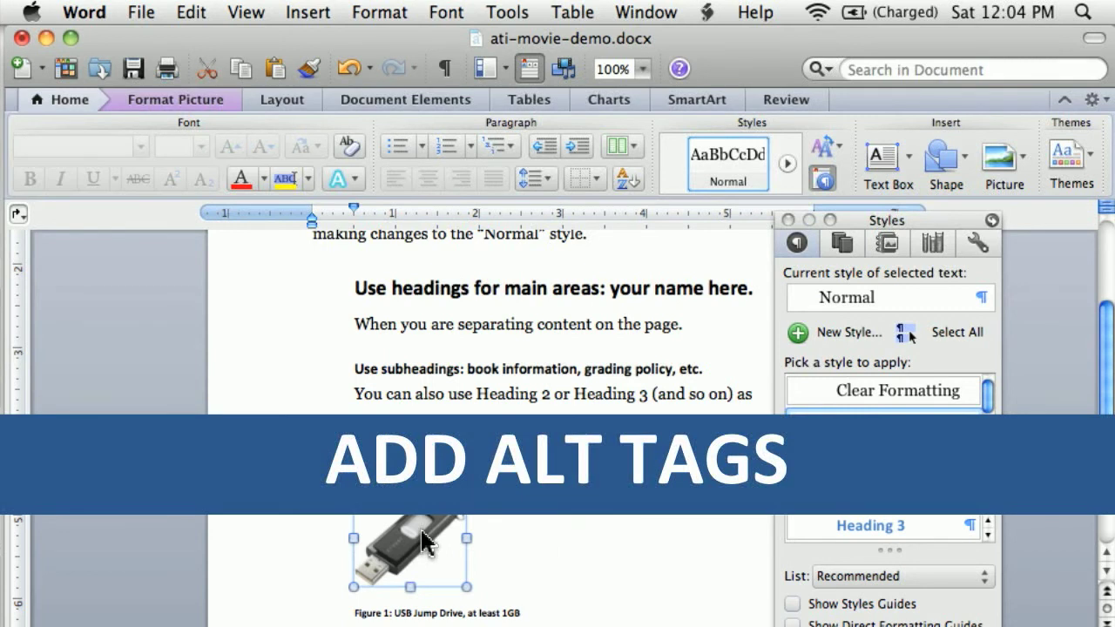
pyautogui.rightClick(424, 541)
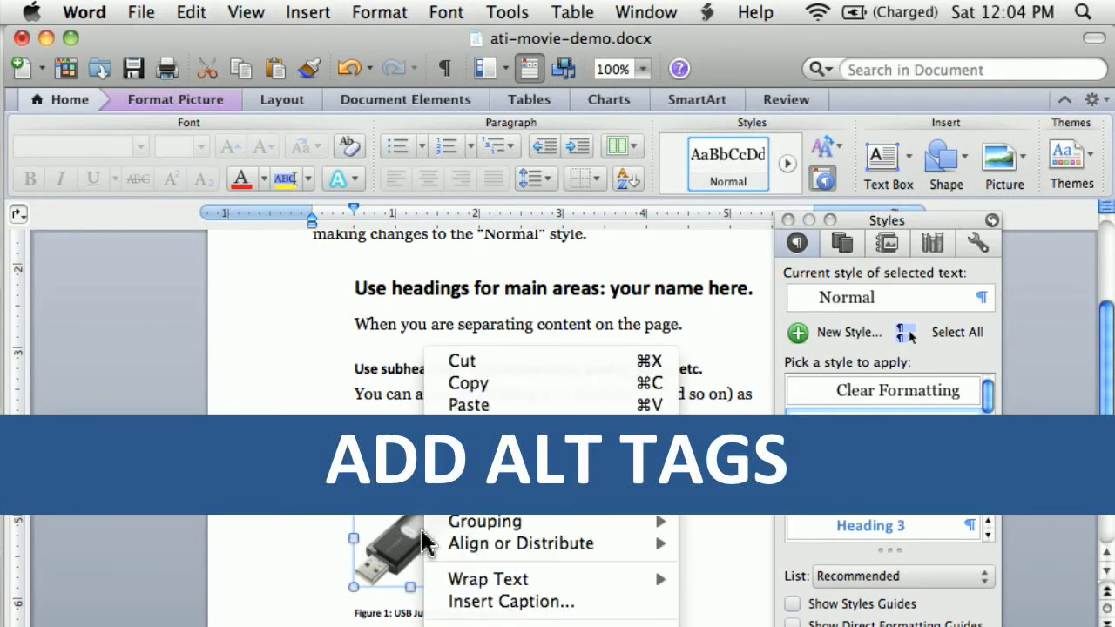
pyautogui.click(510, 601)
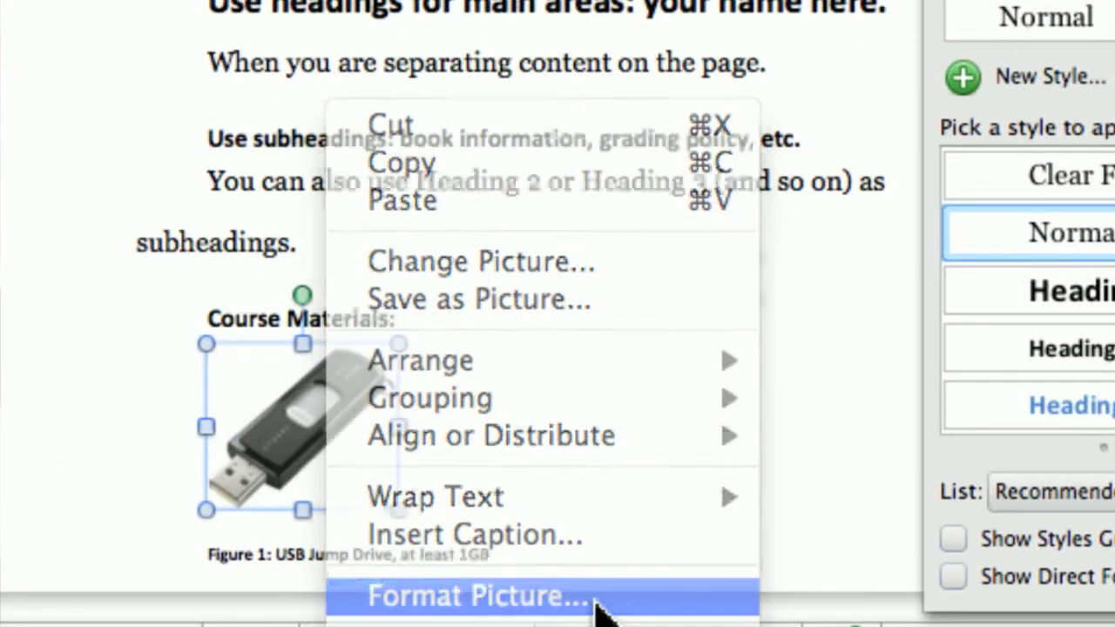
pyautogui.click(598, 610)
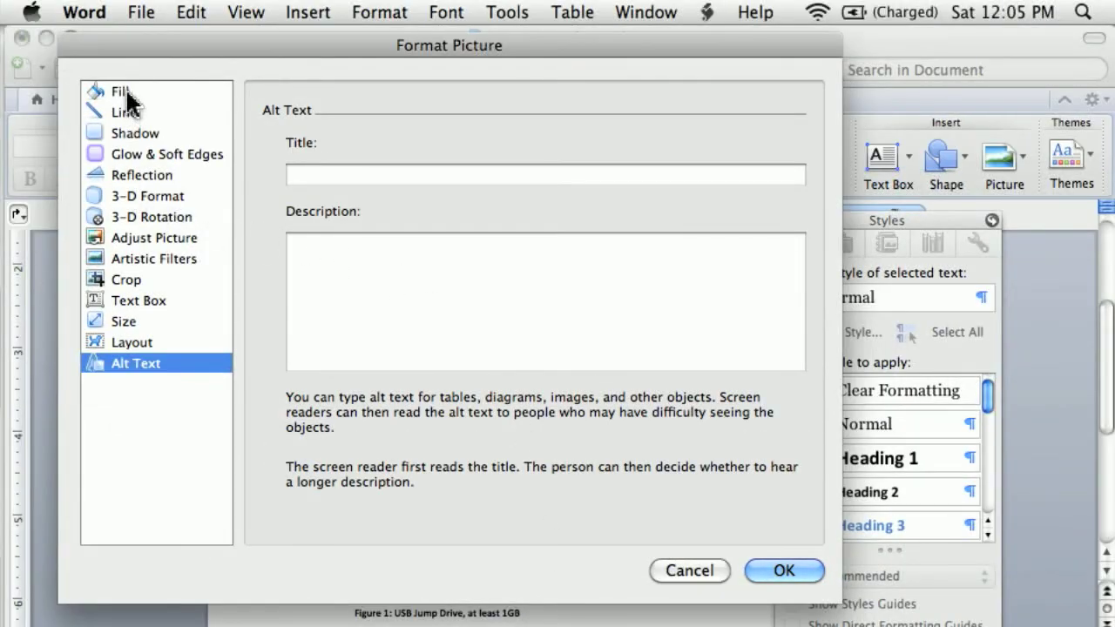
pyautogui.moveTo(174, 48); pyautogui.dragTo(289, 50)
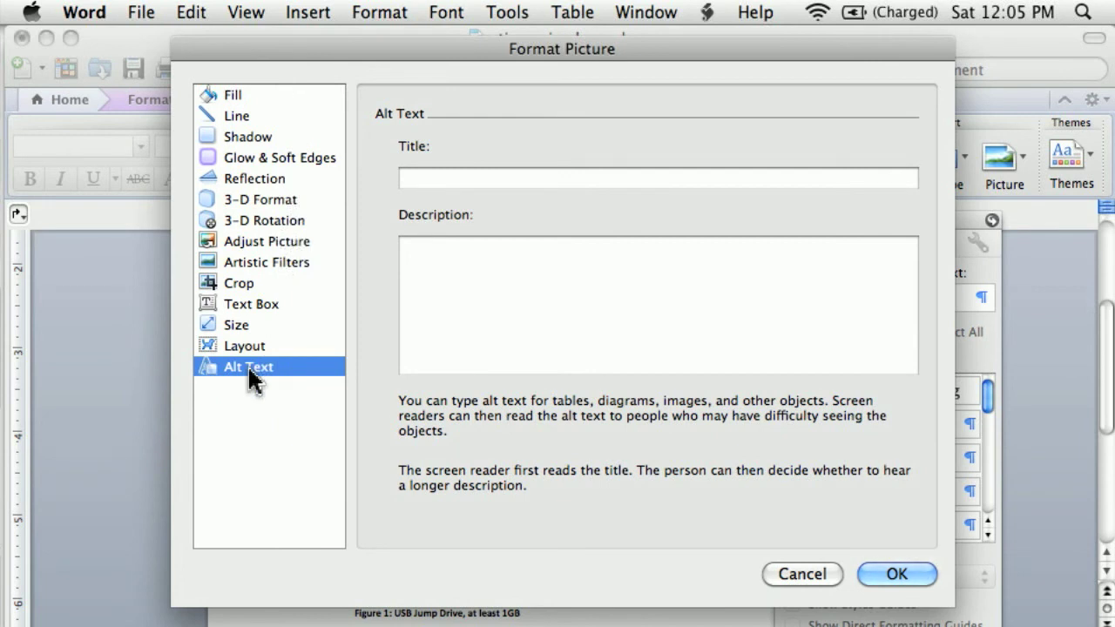
pyautogui.click(423, 178)
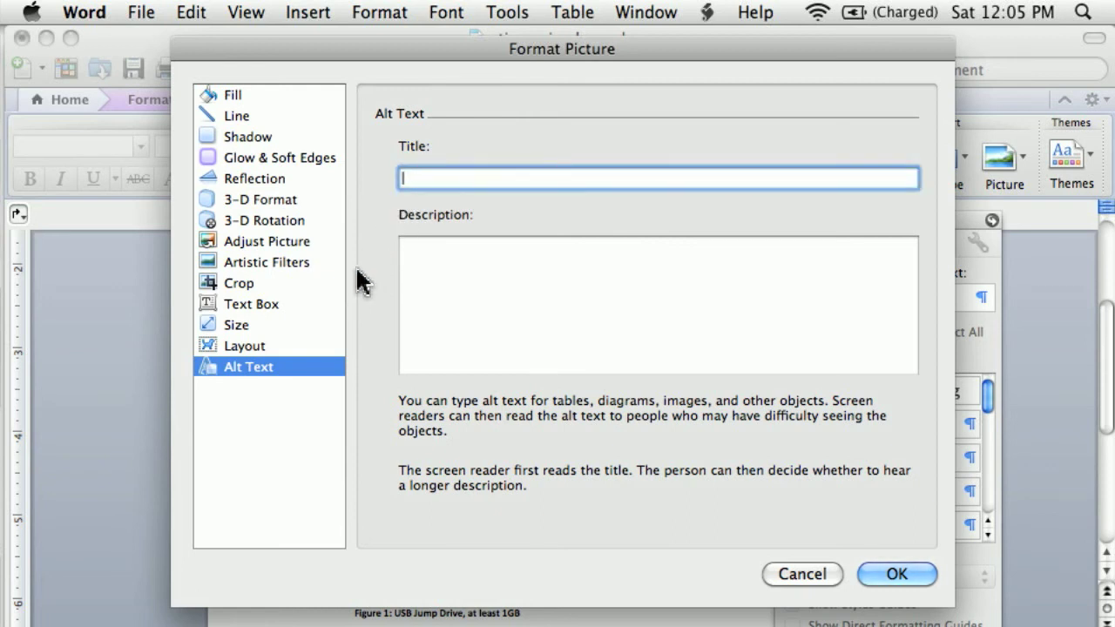
pyautogui.write('USB Jump Drive')
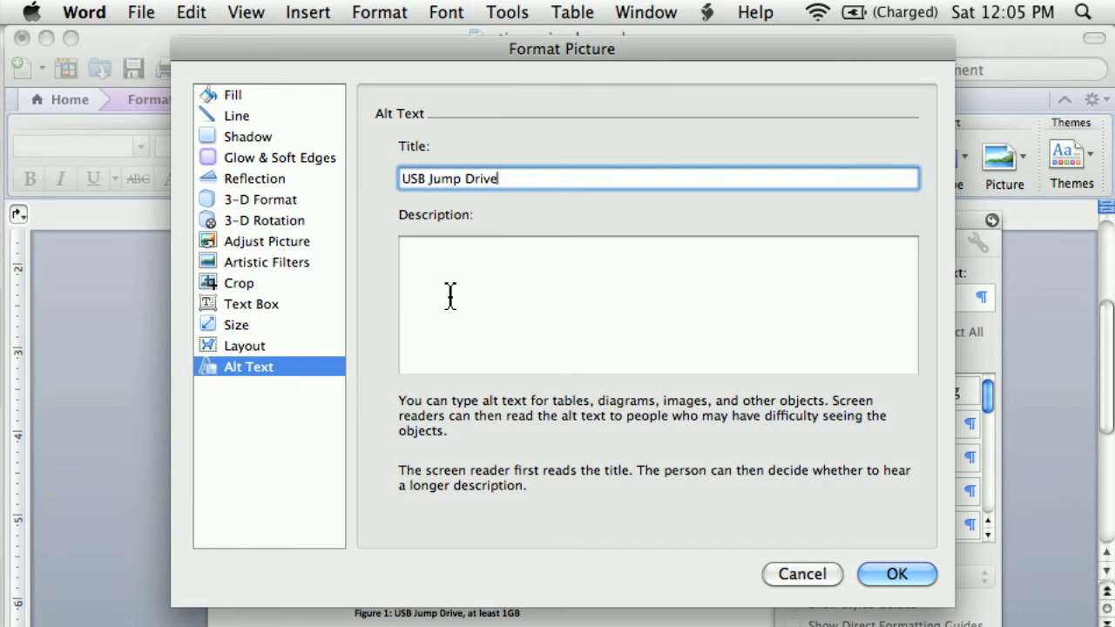
pyautogui.click(450, 296)
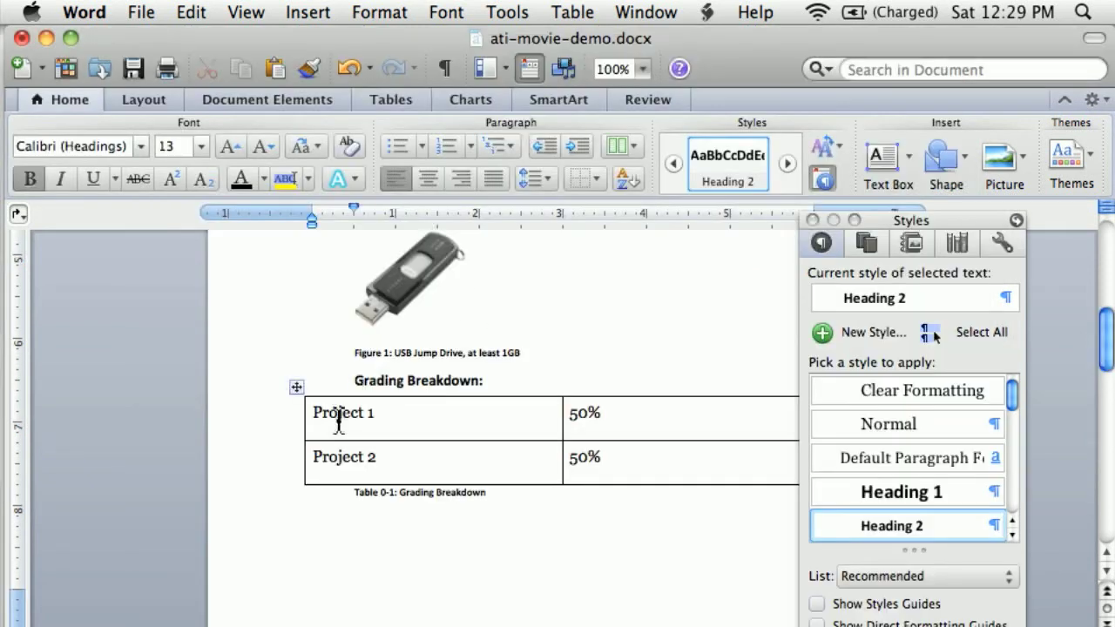
# Step: Select the Grading Breakdown table and review its caption options without adding another caption
pyautogui.click(338, 420)
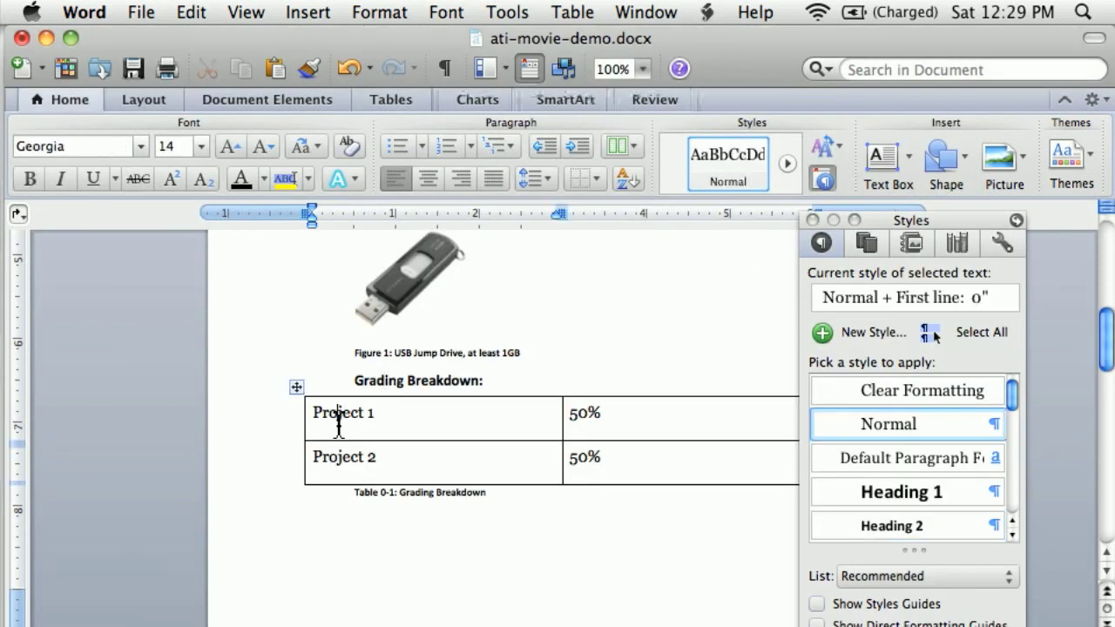
pyautogui.rightClick(297, 384)
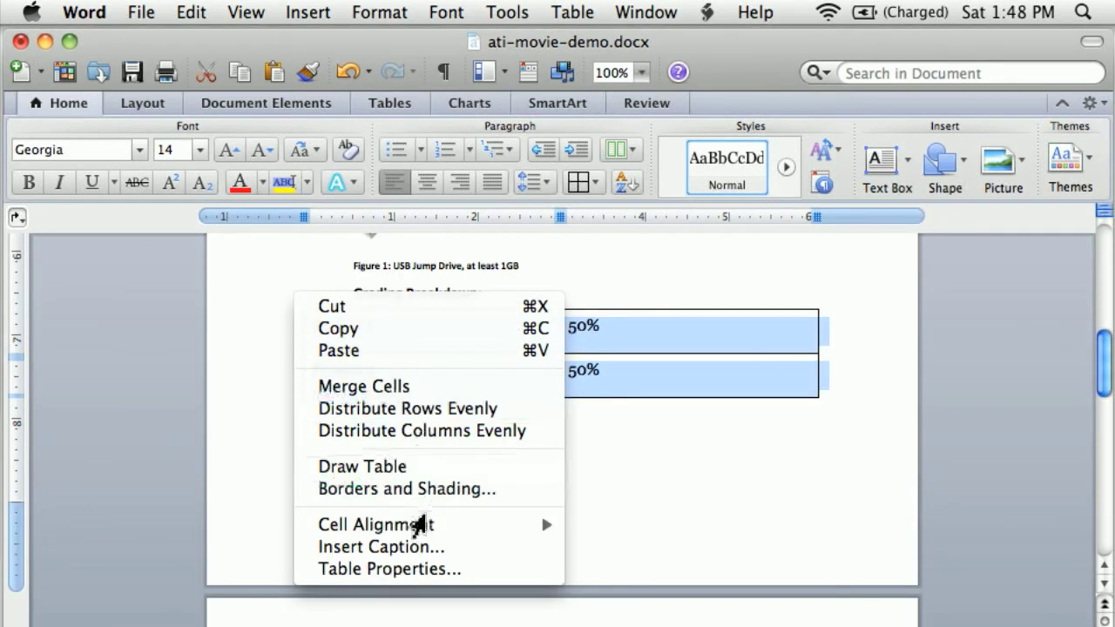
pyautogui.moveTo(417, 528)
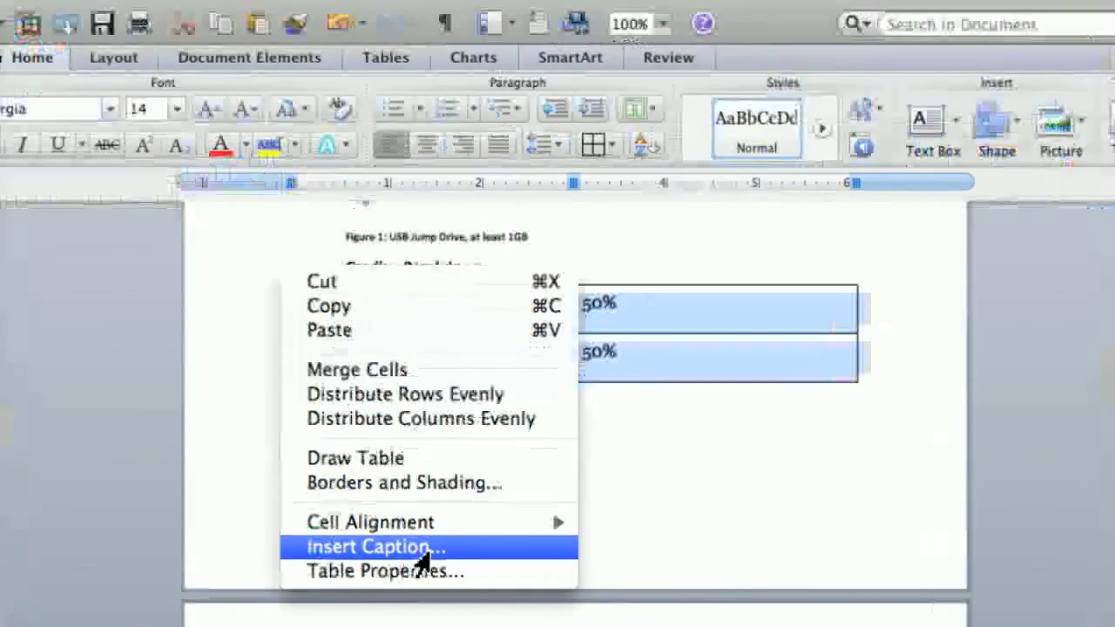
pyautogui.click(418, 548)
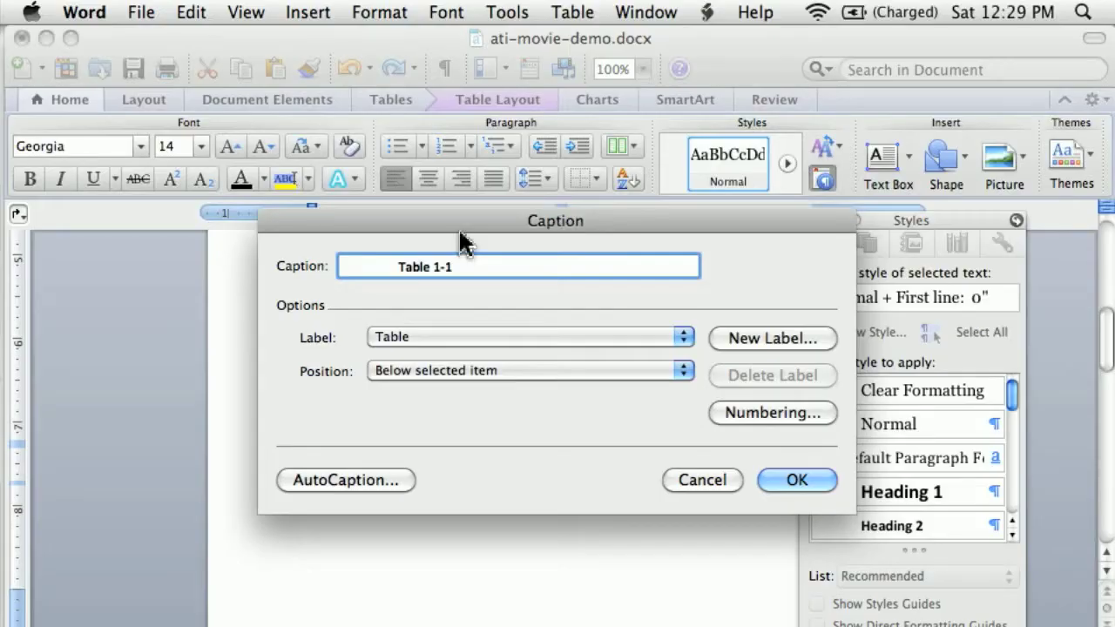
pyautogui.moveTo(461, 242); pyautogui.dragTo(687, 161)
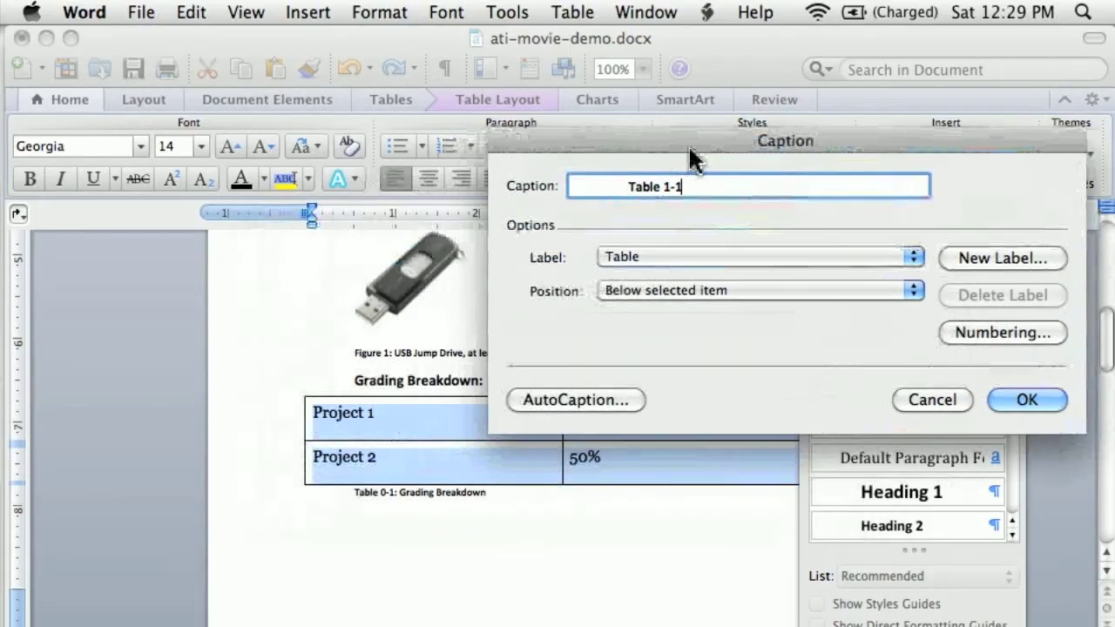
pyautogui.click(922, 396)
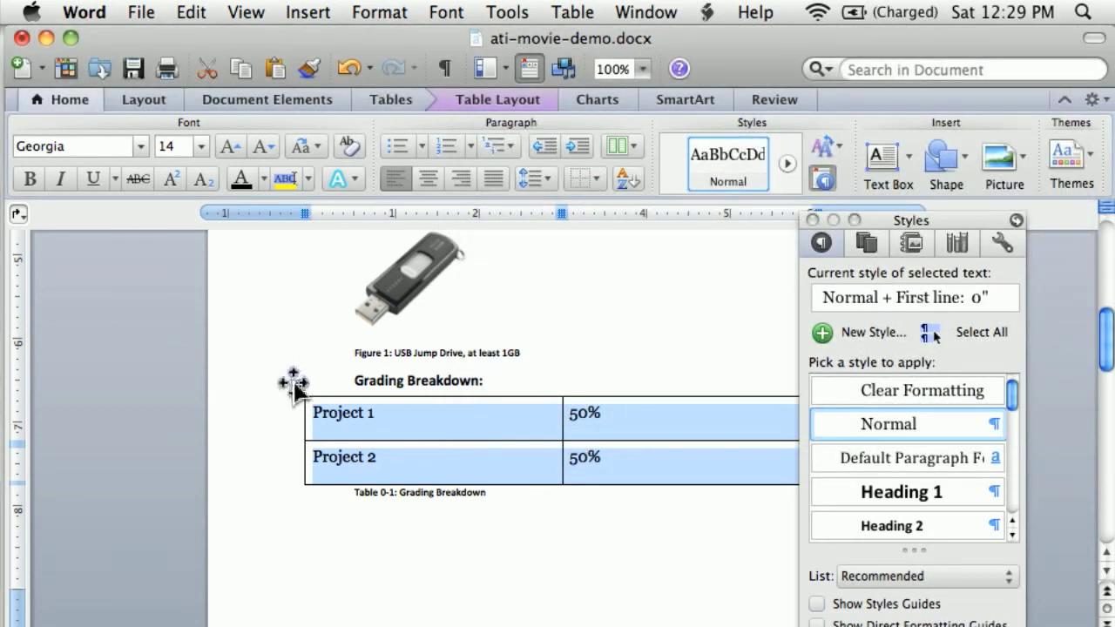
# Step: Open the Grading Breakdown table's alternative text properties and use "Grading Breakdown" as the title
pyautogui.rightClick(295, 384)
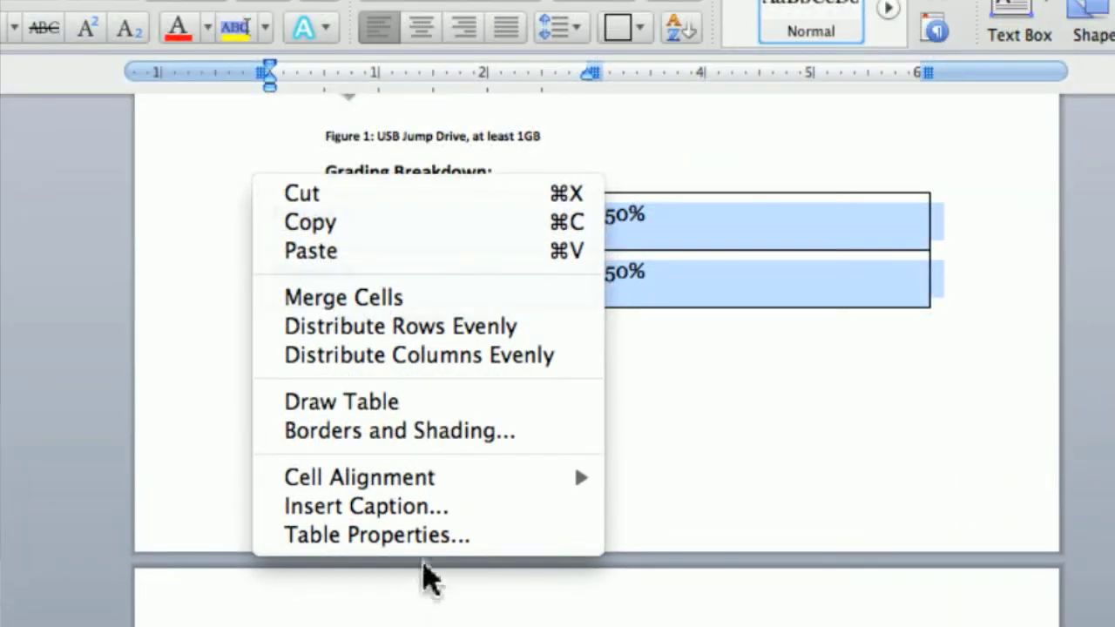
pyautogui.click(473, 540)
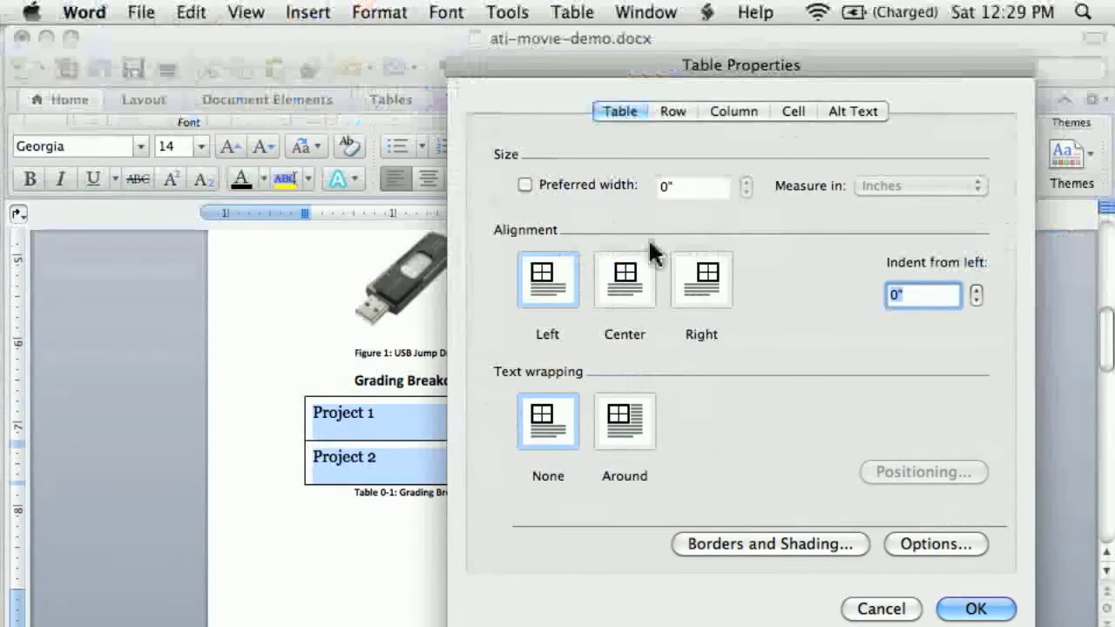
pyautogui.moveTo(744, 60); pyautogui.dragTo(551, 73)
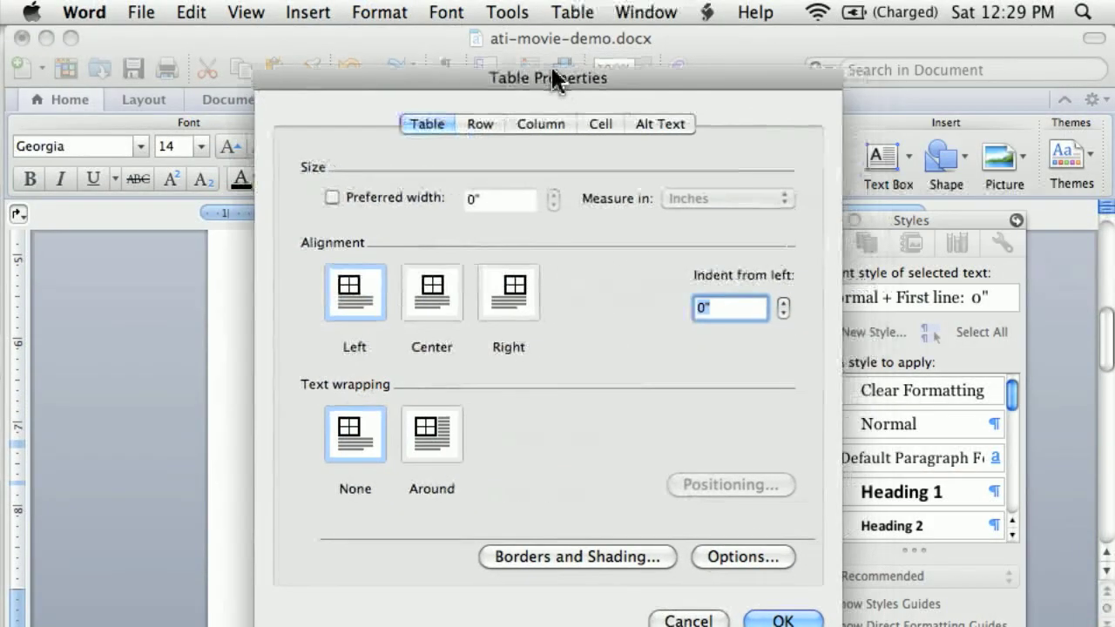
pyautogui.click(646, 125)
pyautogui.click(440, 205)
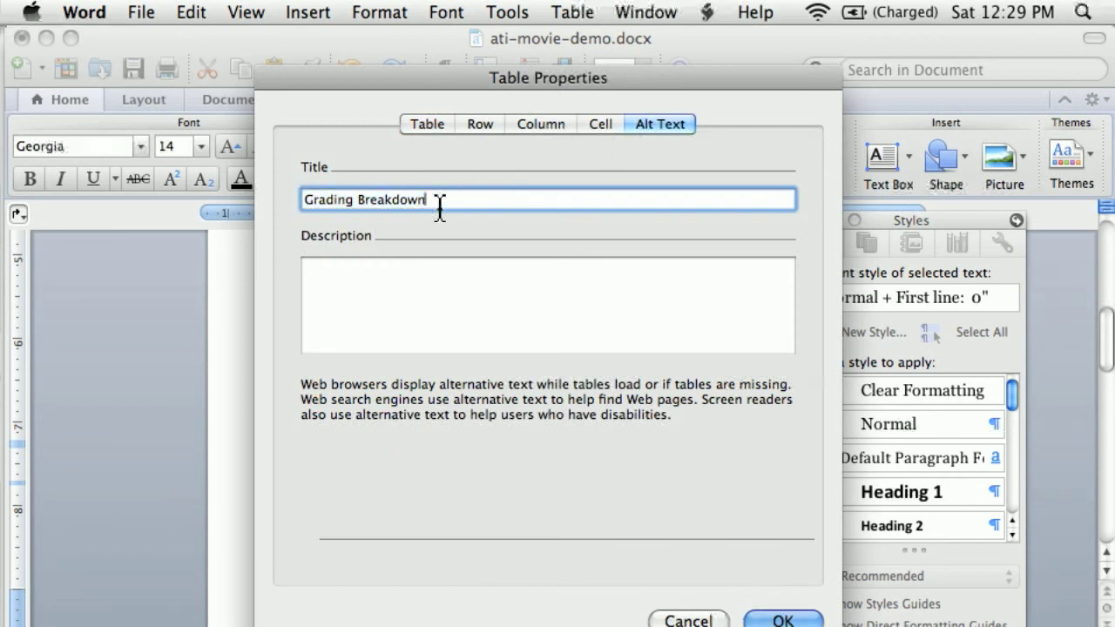
# Step: Set the table's alt text description to "This information is available..." and apply the table properties
pyautogui.click(350, 278)
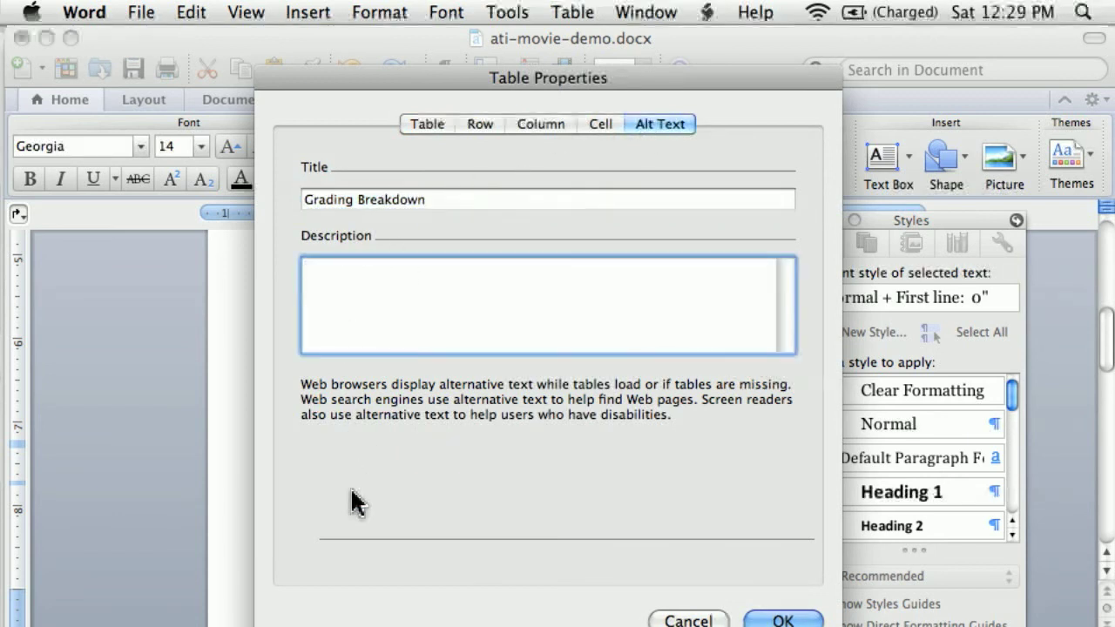
pyautogui.write('This information is available on')
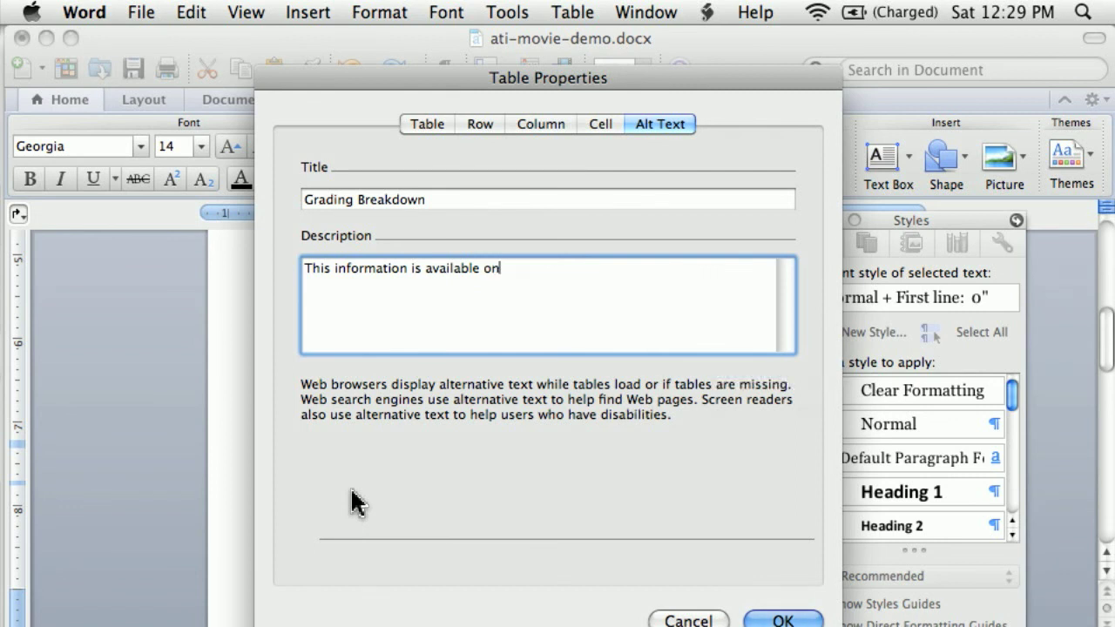
pyautogui.write('Blackboard')
pyautogui.press('BackSpace')
pyautogui.press('BackSpace')
pyautogui.press('BackSpace')
pyautogui.press('BackSpace')
pyautogui.press('BackSpace')
pyautogui.press('BackSpace')
pyautogui.press('BackSpace')
pyautogui.press('BackSpace')
pyautogui.press('BackSpace')
pyautogui.press('BackSpace')
pyautogui.press('BackSpace')
pyautogui.press('BackSpace')
pyautogui.press('BackSpace')
pyautogui.press('BackSpace')
pyautogui.press('BackSpace')
pyautogui.press('BackSpace')
pyautogui.press('BackSpace')
pyautogui.write('...')
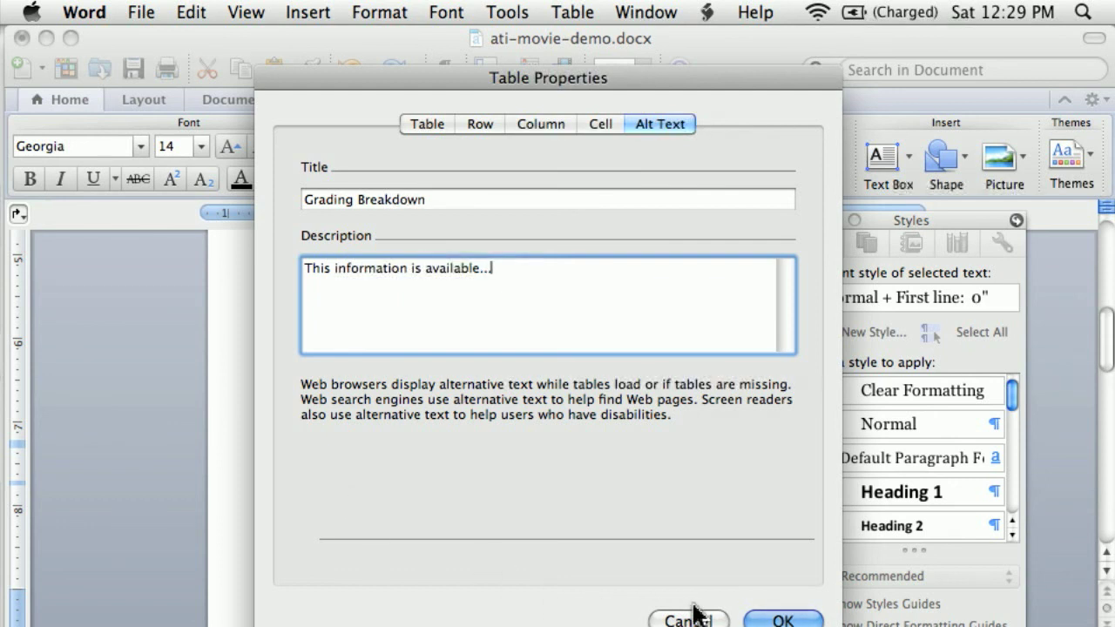
pyautogui.click(780, 616)
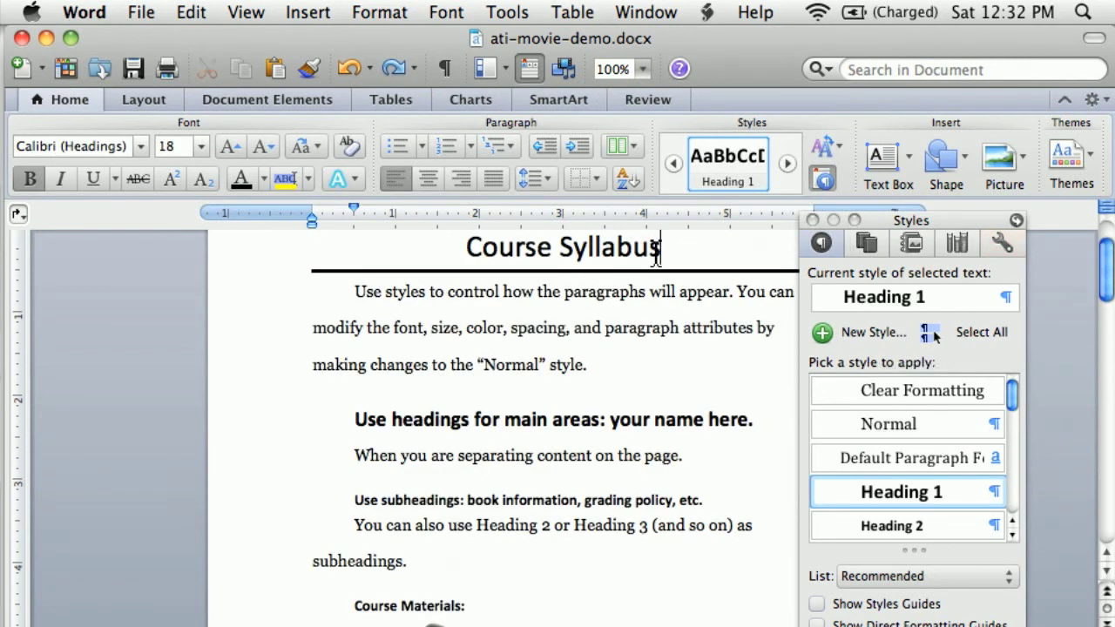
# Step: Replace the document title "Course Syllabus" with "Faculty Development Center", keeping the Title style
pyautogui.moveTo(660, 248); pyautogui.dragTo(468, 248)
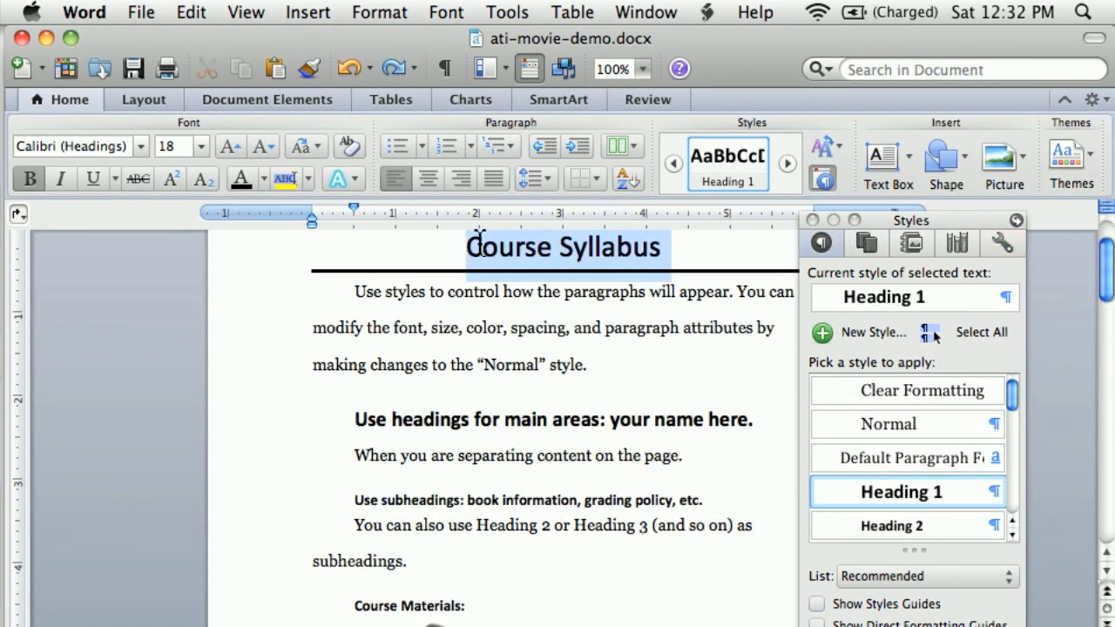
pyautogui.write('F')
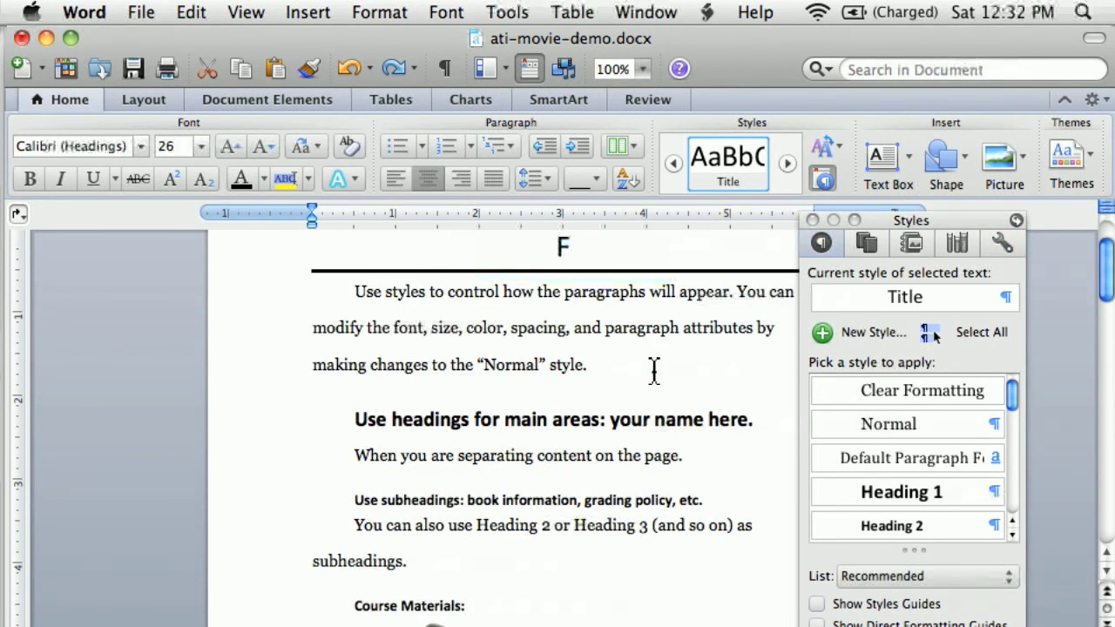
pyautogui.write('aculty Development Center')
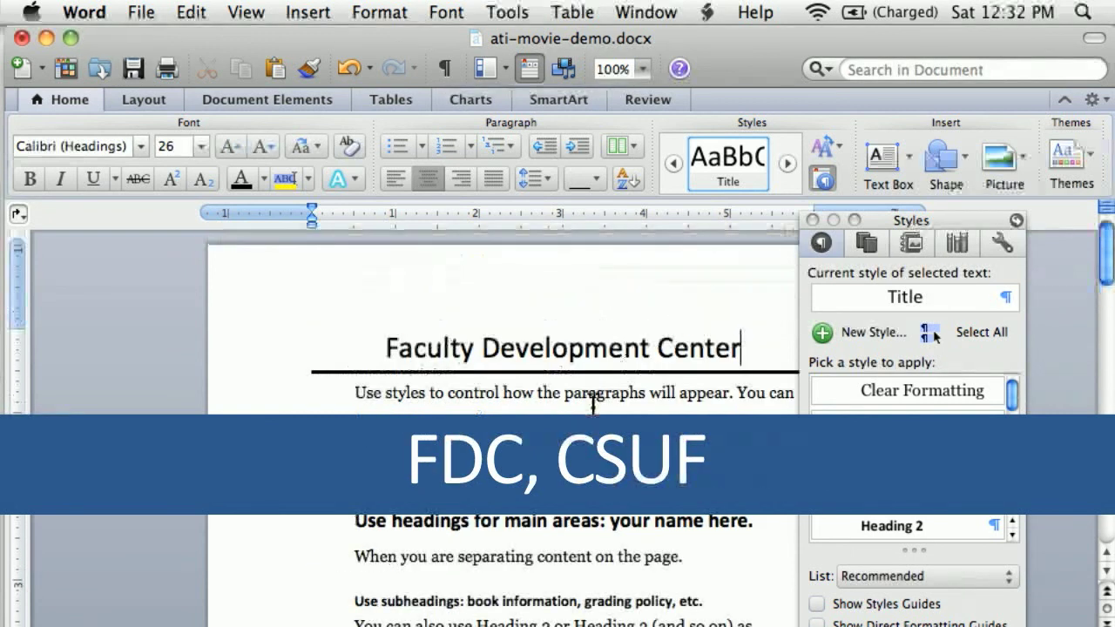
pyautogui.click(598, 392)
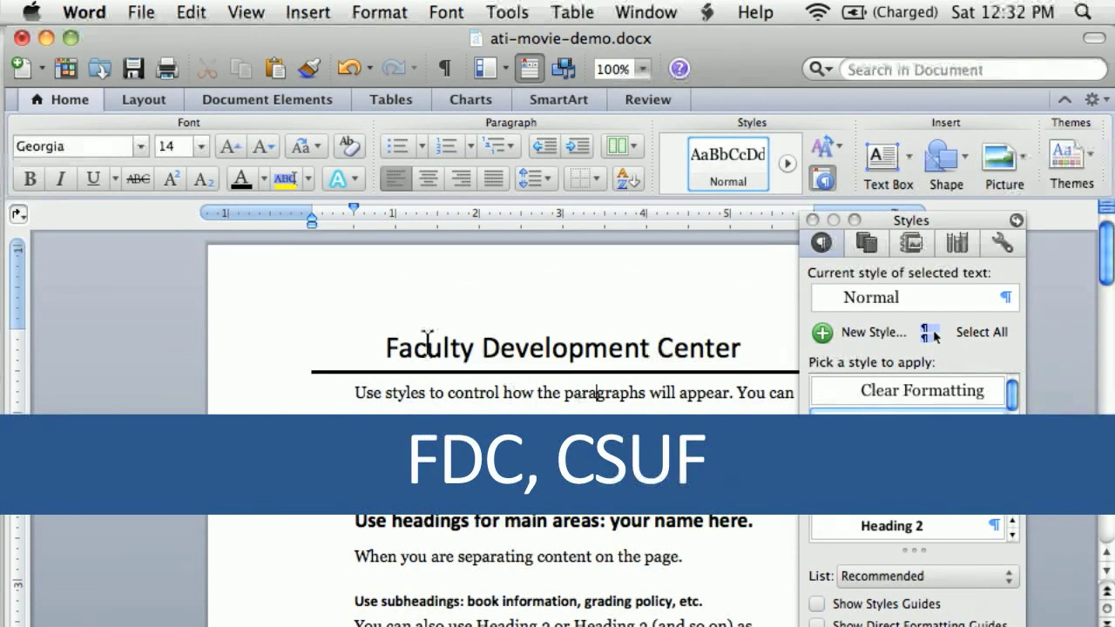